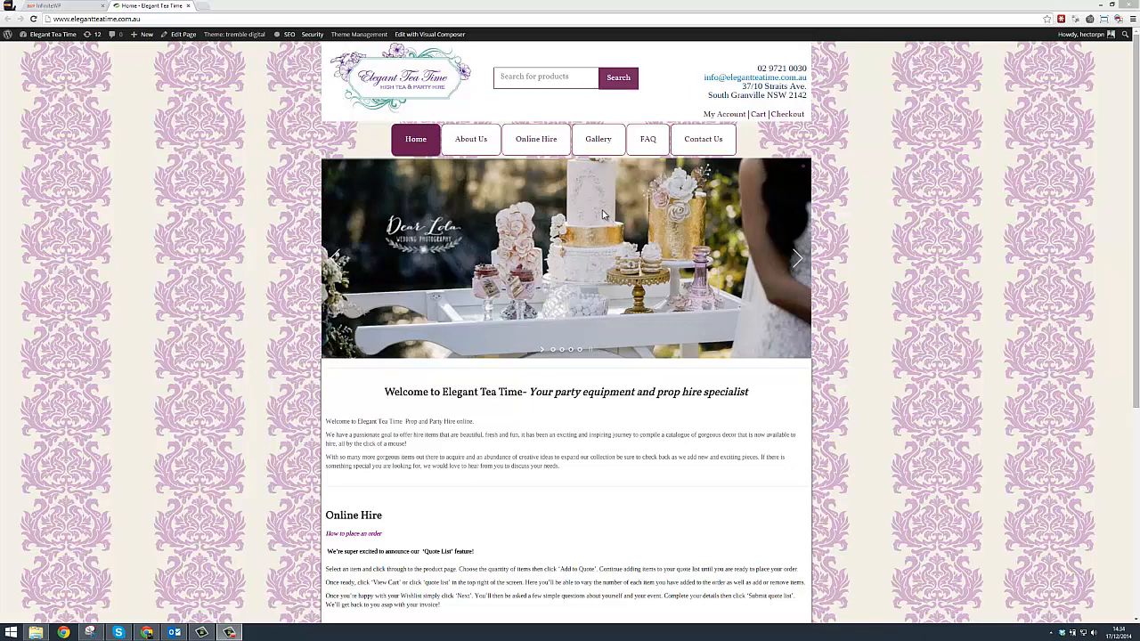
Open the Home Page Slider for editing from LayerSlider WP in the site's WordPress dashboard
click(561, 350)
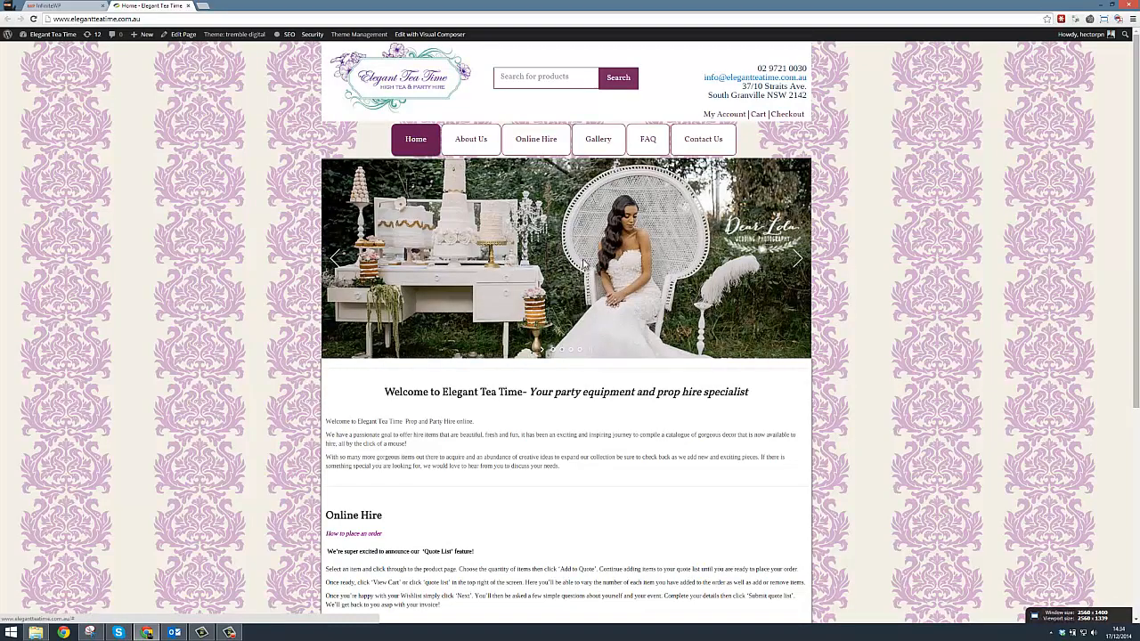
click(52, 7)
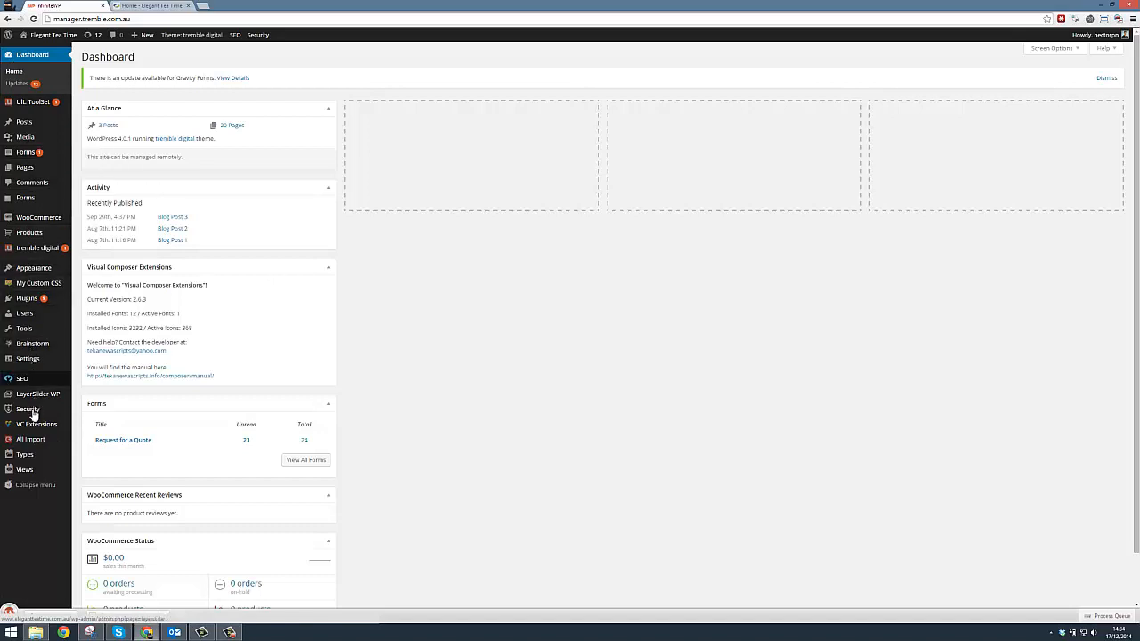
mouse_move(27, 398)
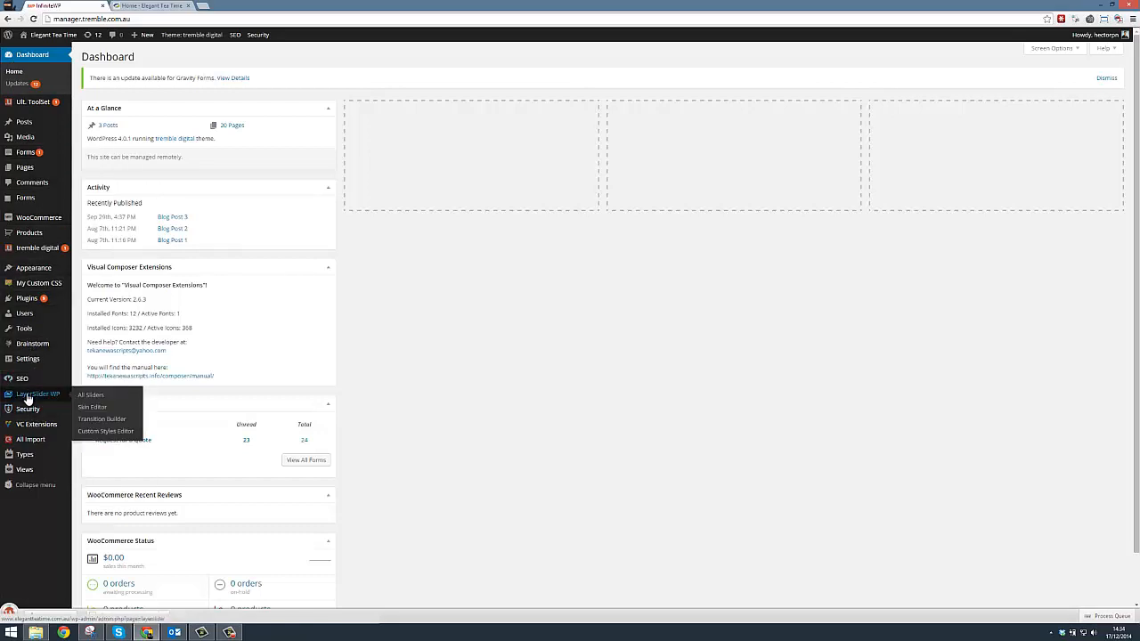
click(28, 398)
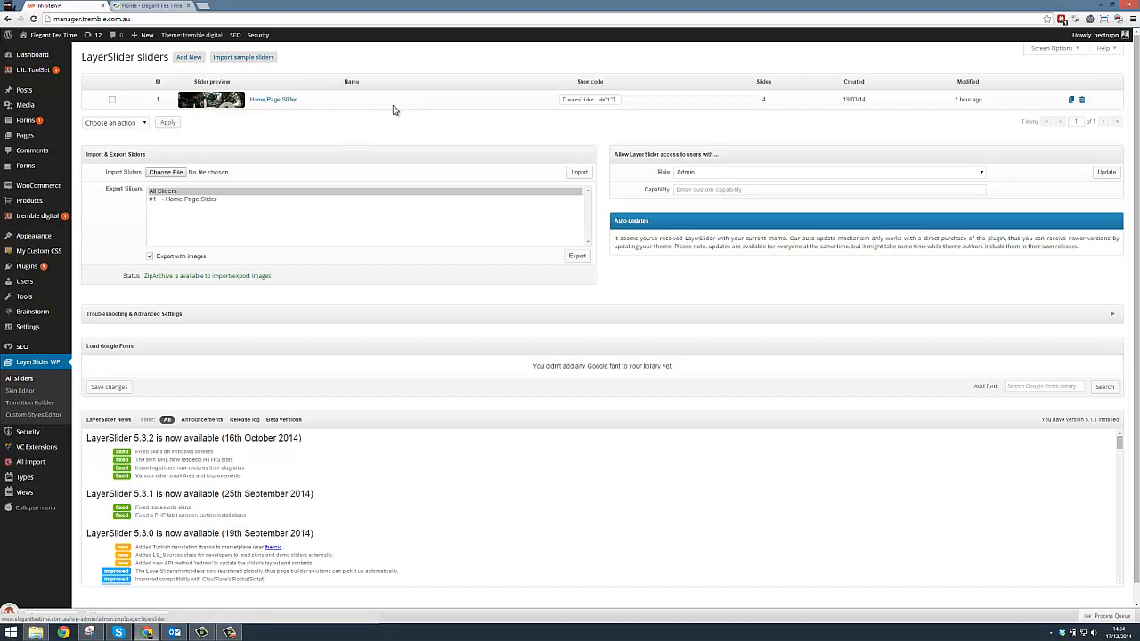
click(274, 104)
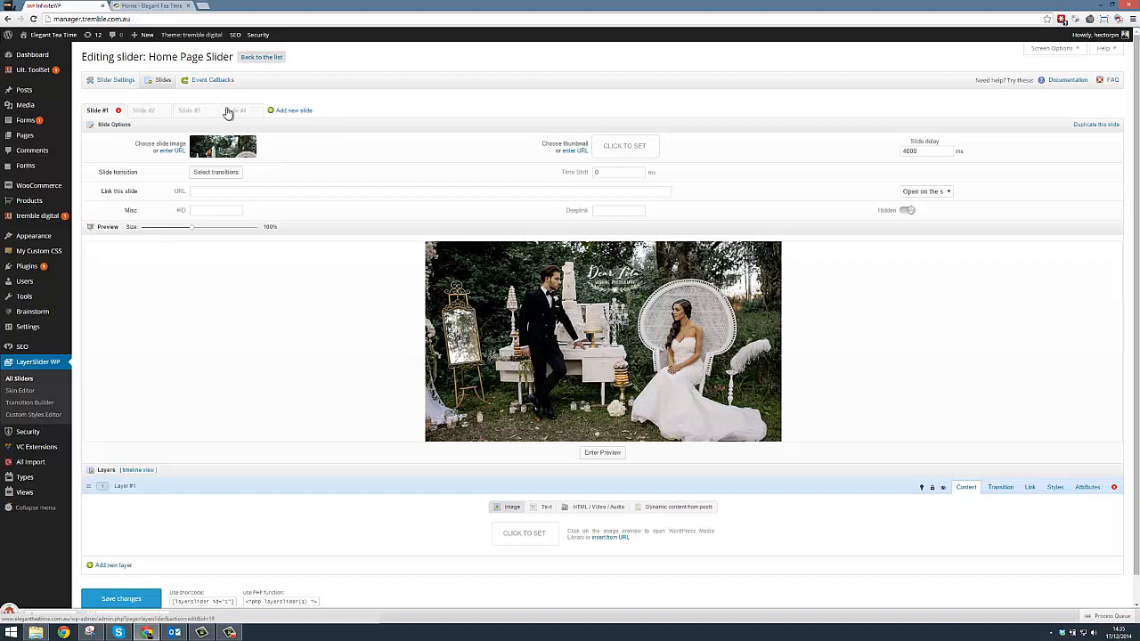
Look through the images of slides 2, 3 and 4, and return to slide 1
click(143, 113)
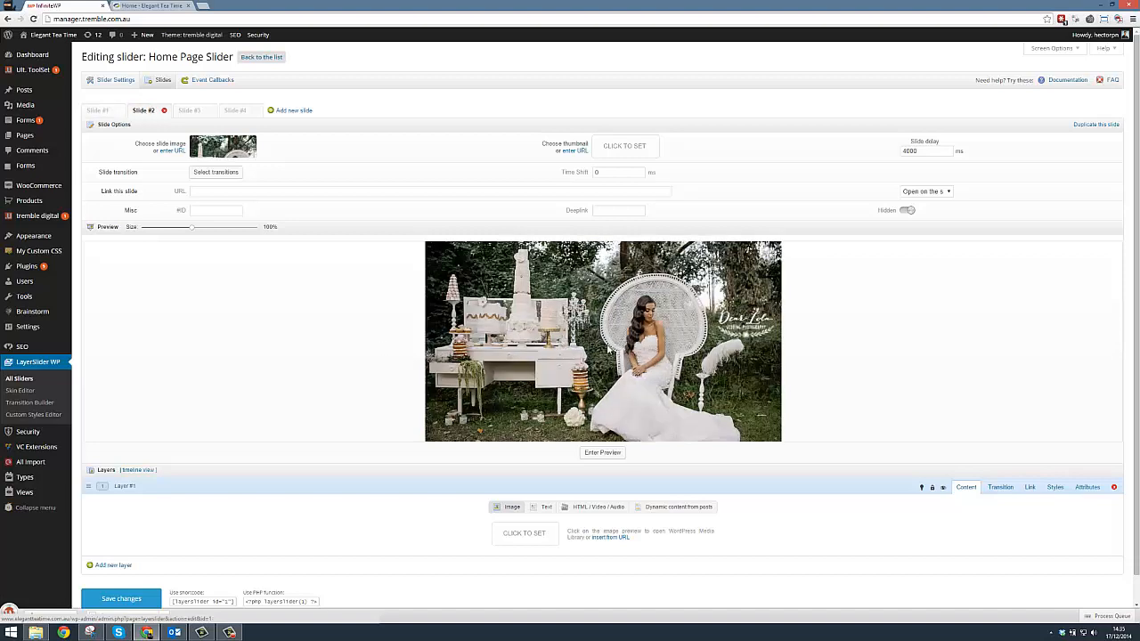
click(193, 113)
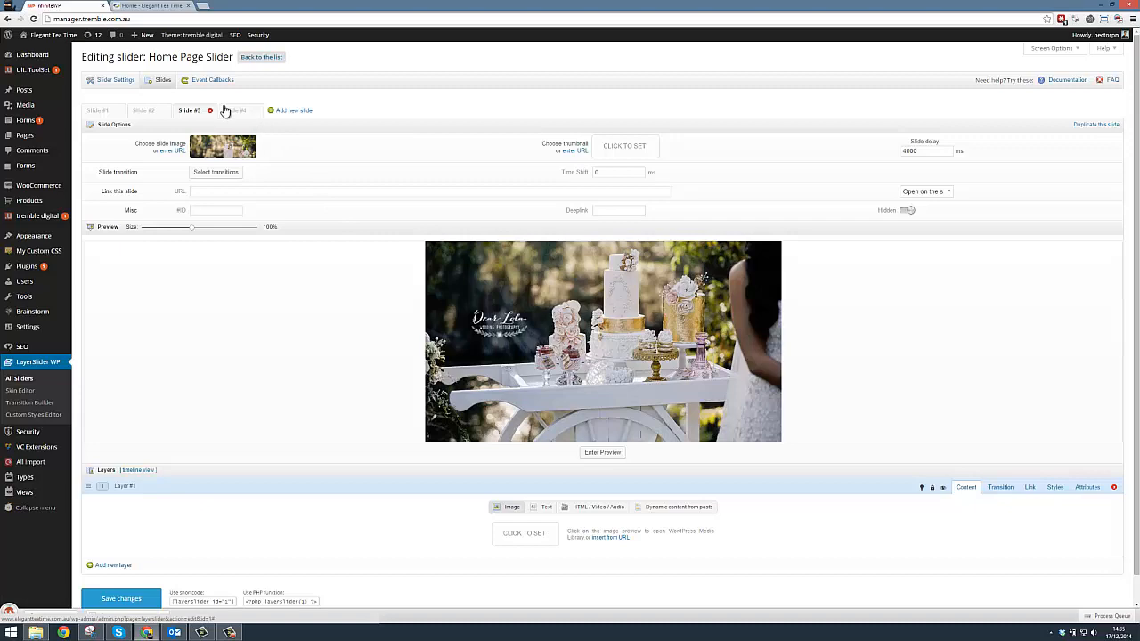
click(231, 111)
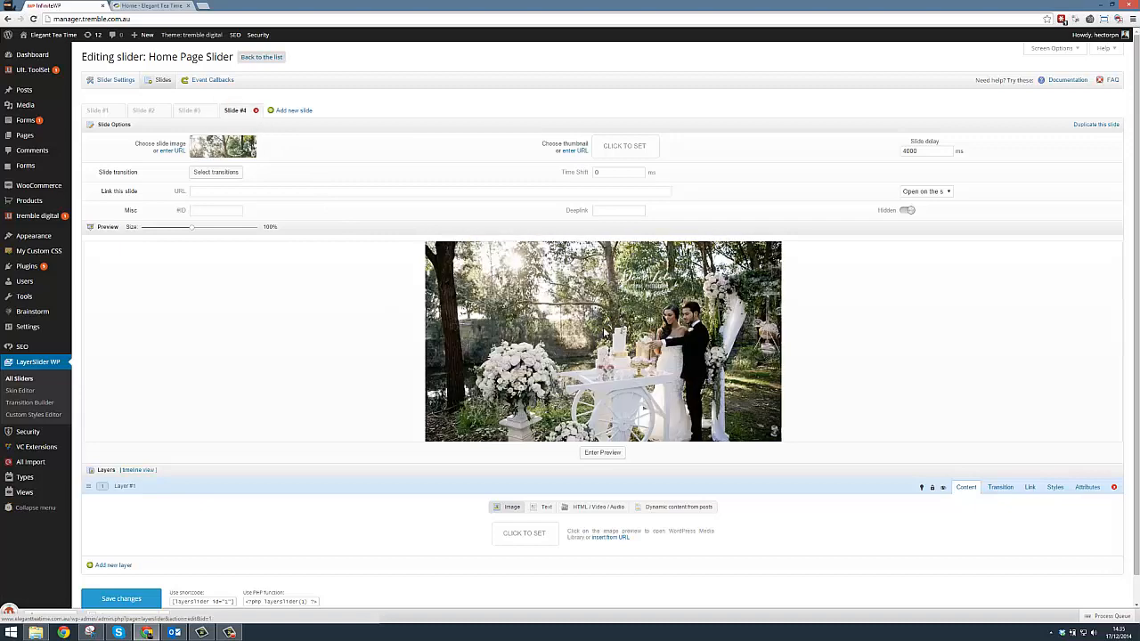
click(99, 107)
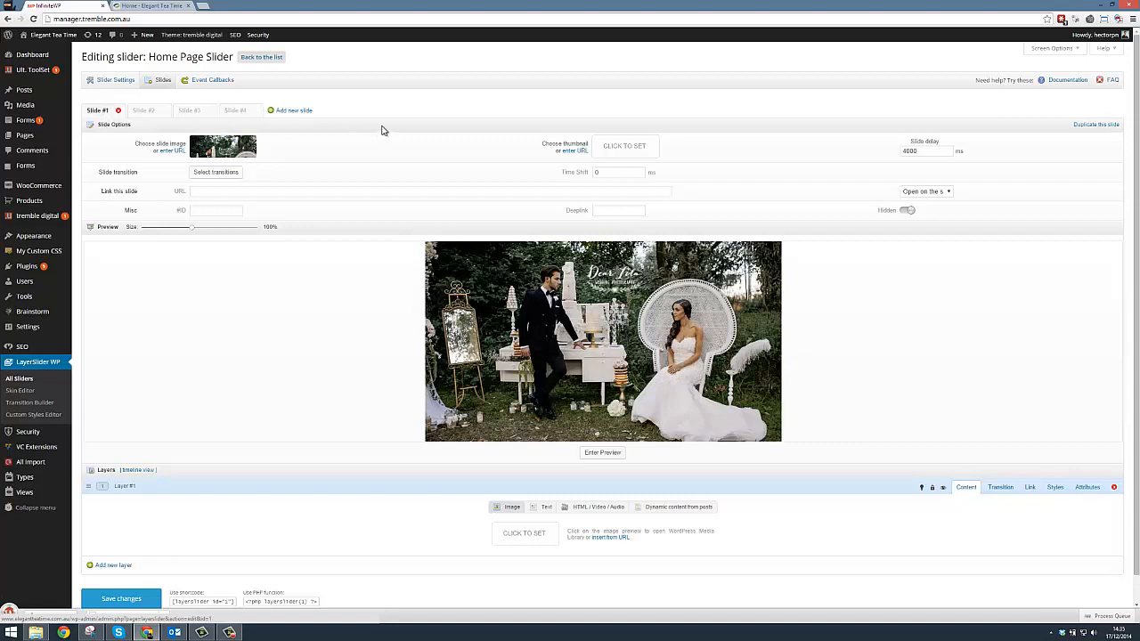
Replace slide 1's background image with the media library photo of the blue cake dessert table in front of the window-style mirror
click(250, 160)
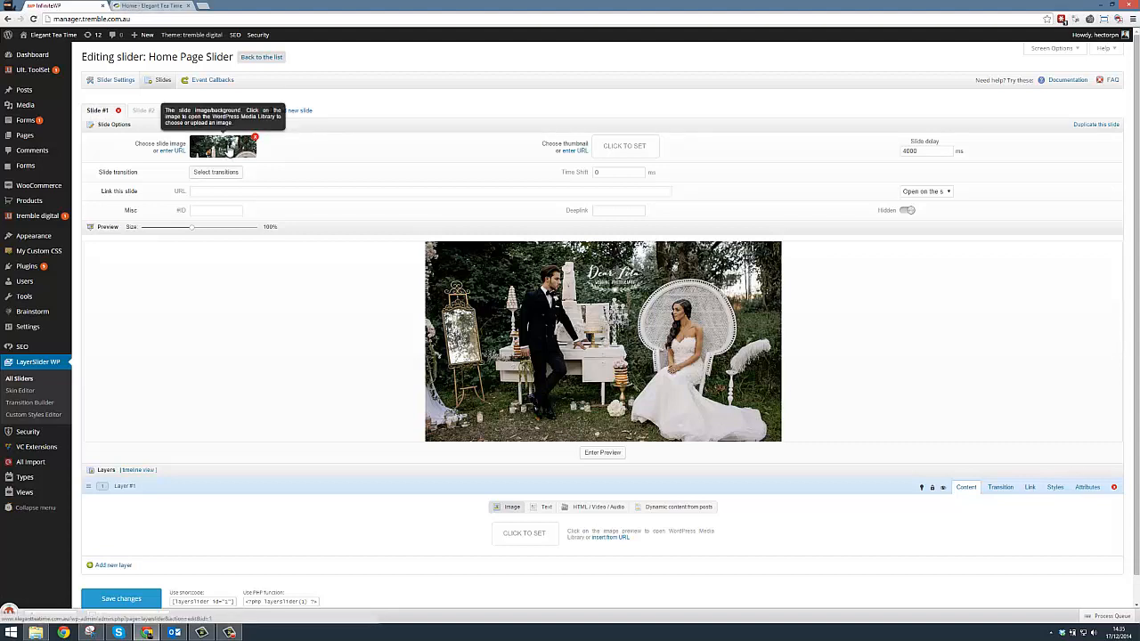
click(229, 149)
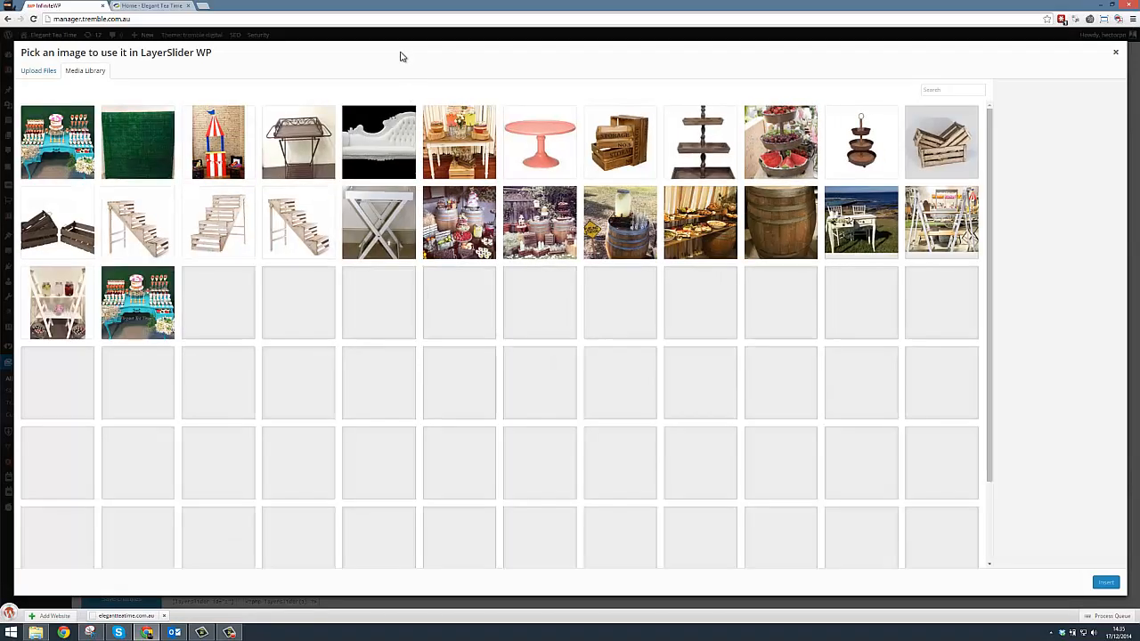
click(156, 8)
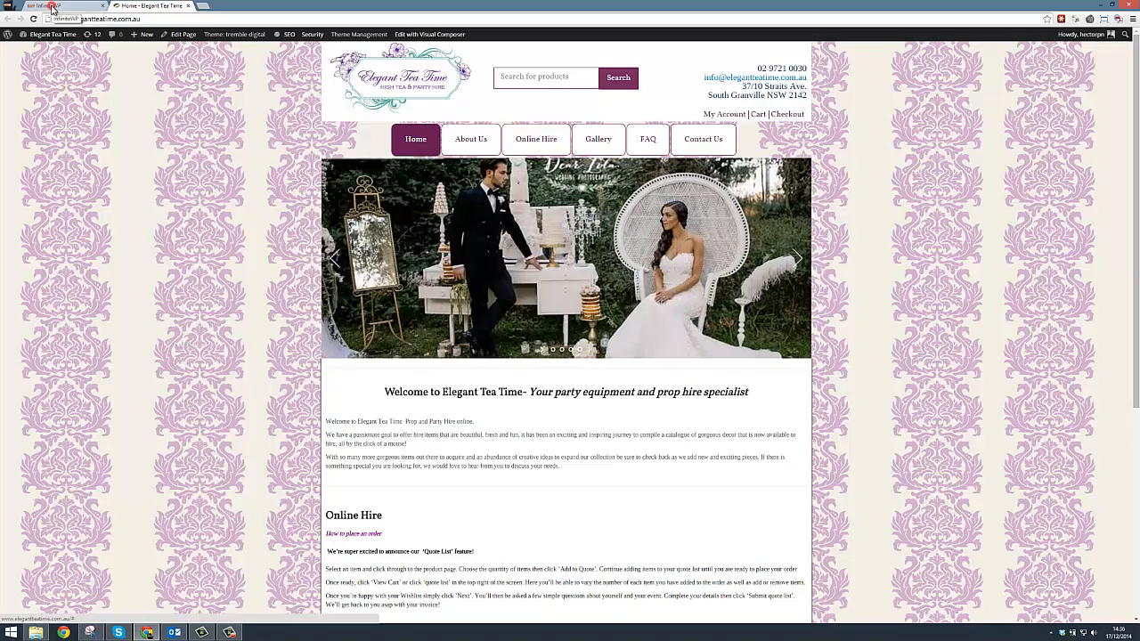
click(52, 7)
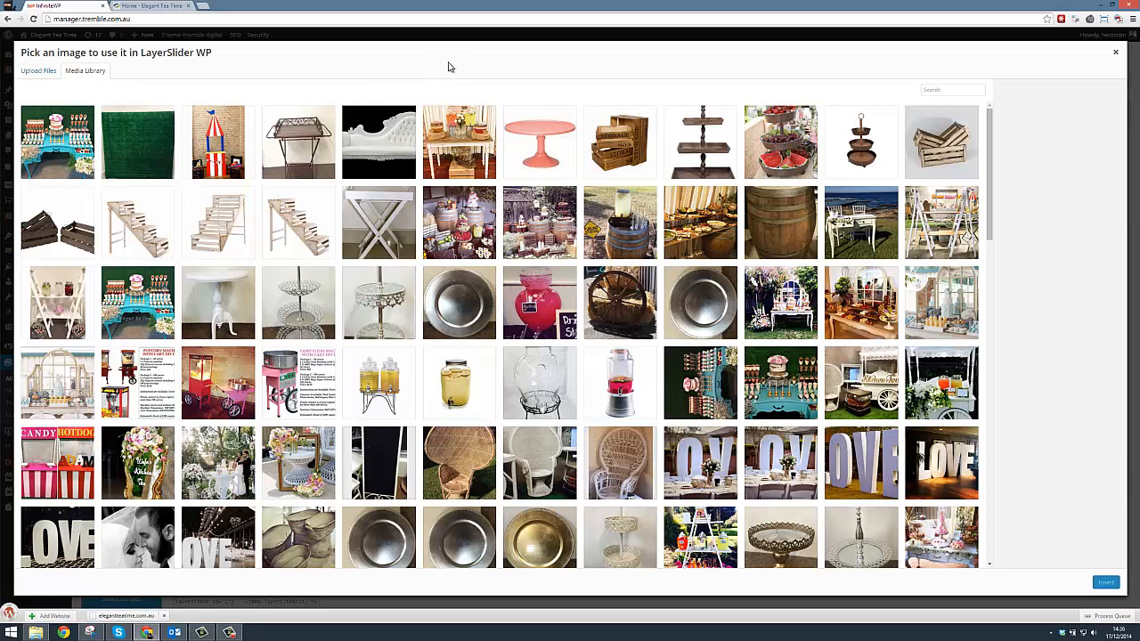
click(33, 75)
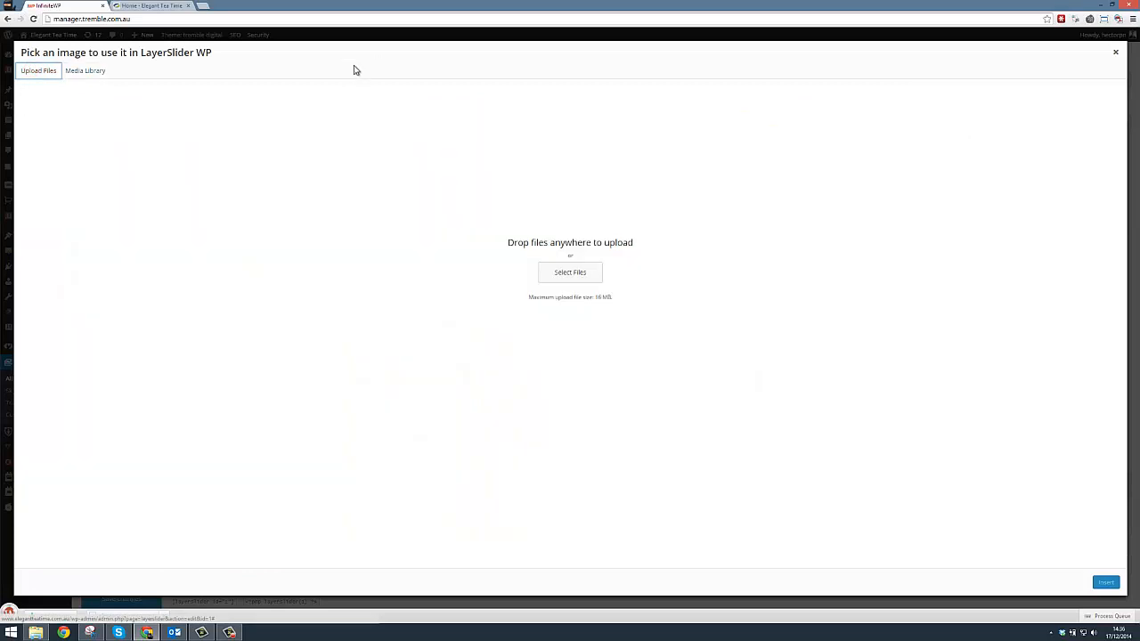
click(74, 74)
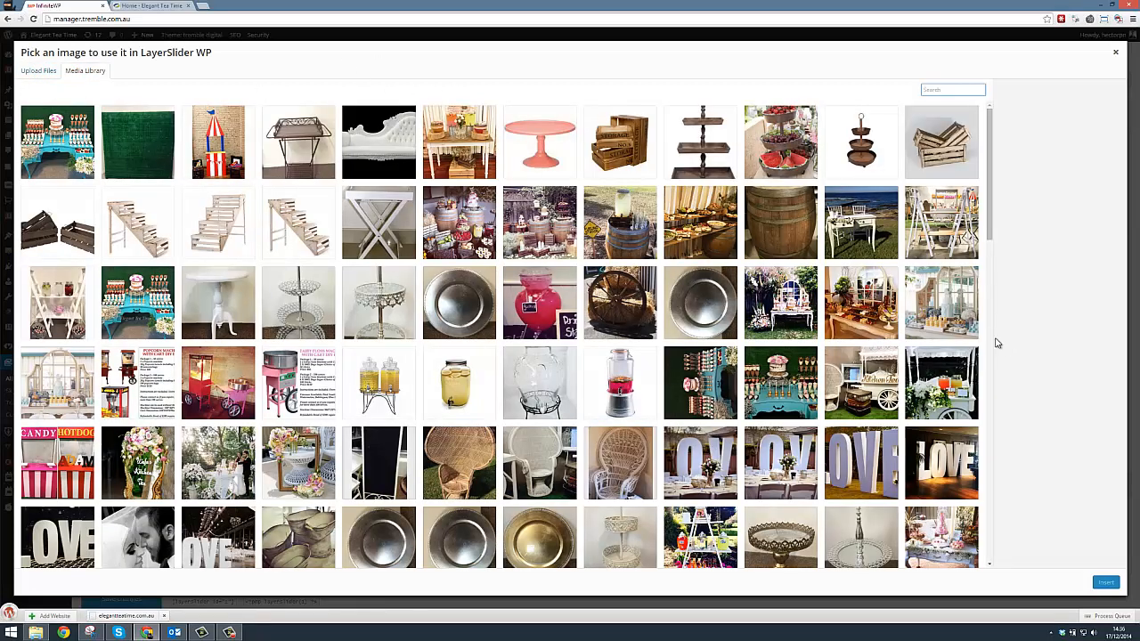
click(940, 308)
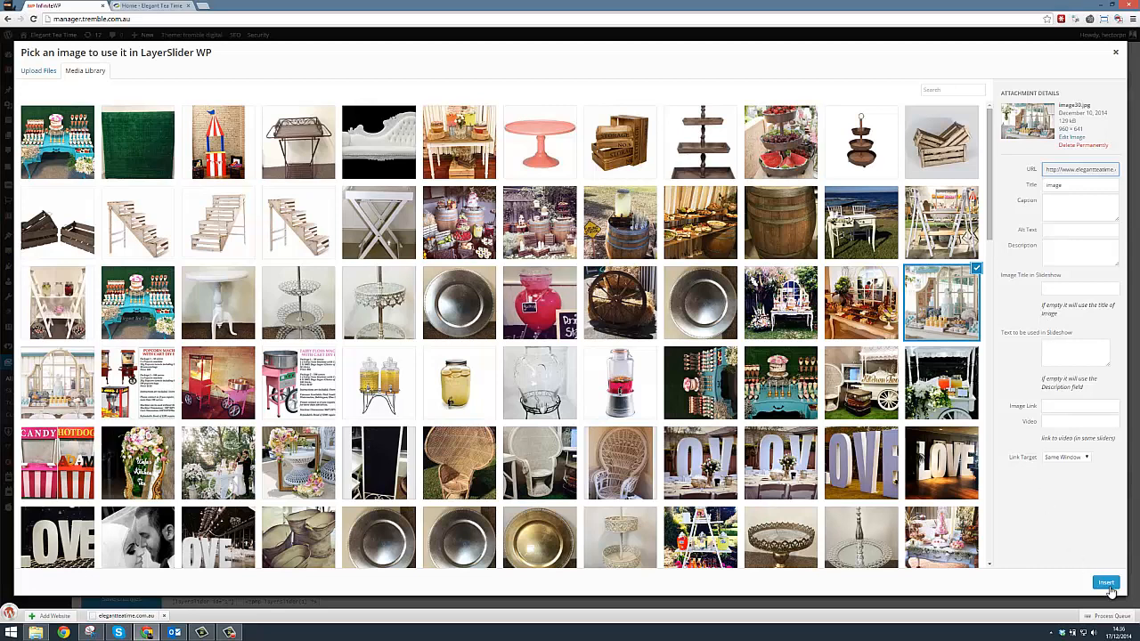
click(1106, 583)
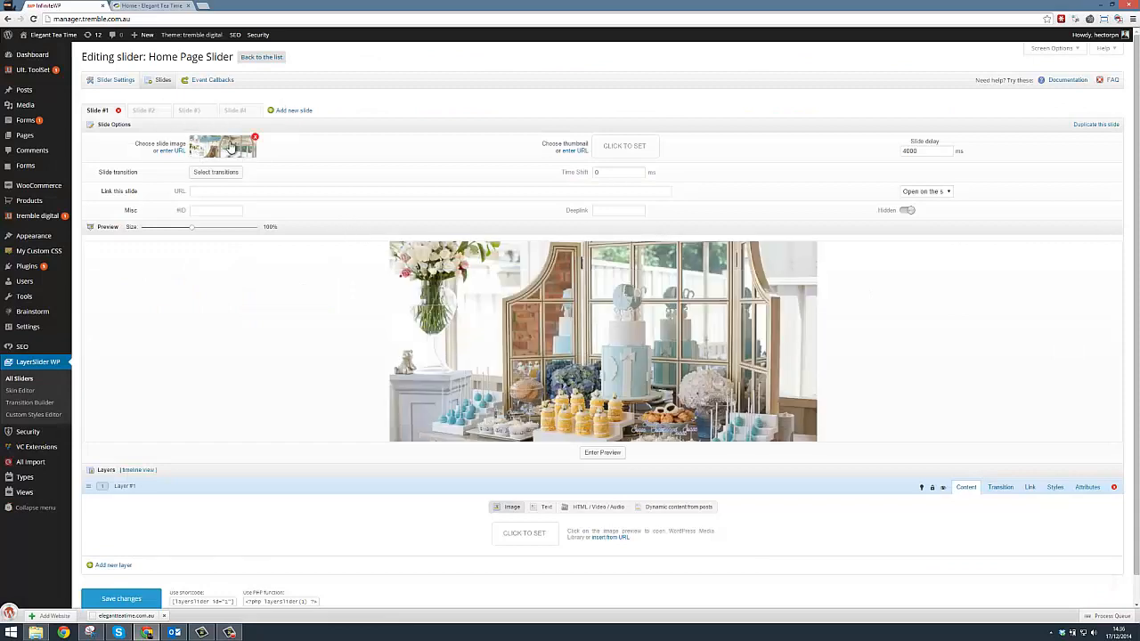
Save the slider with the dessert table photo and reload the live home page to check the banner
click(218, 487)
scroll(220, 490, down, 1)
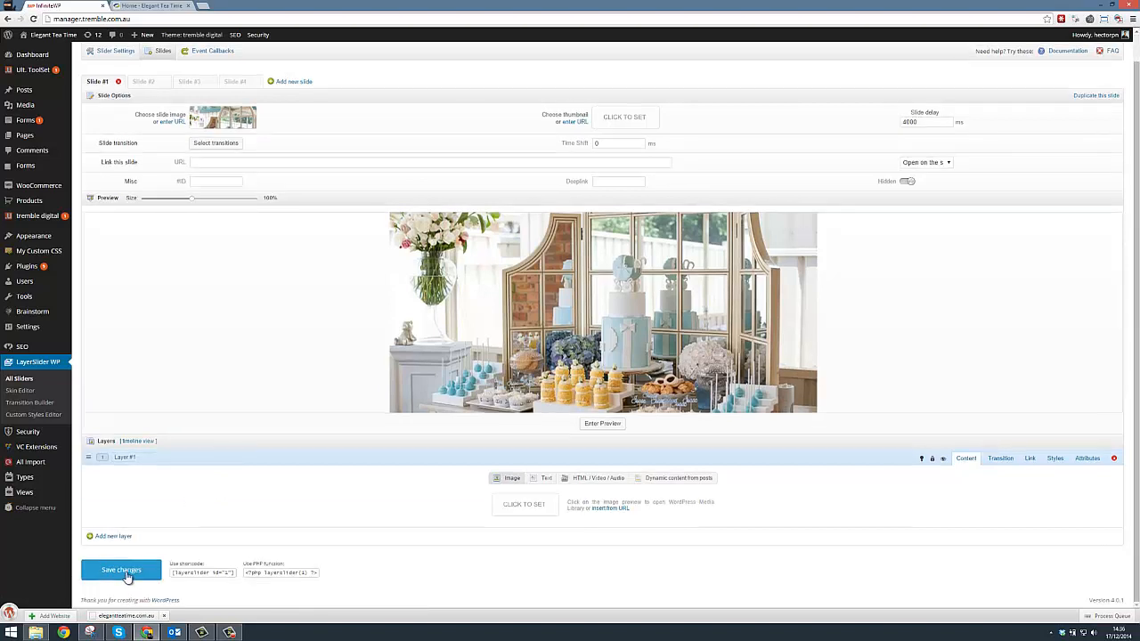
click(127, 577)
click(125, 571)
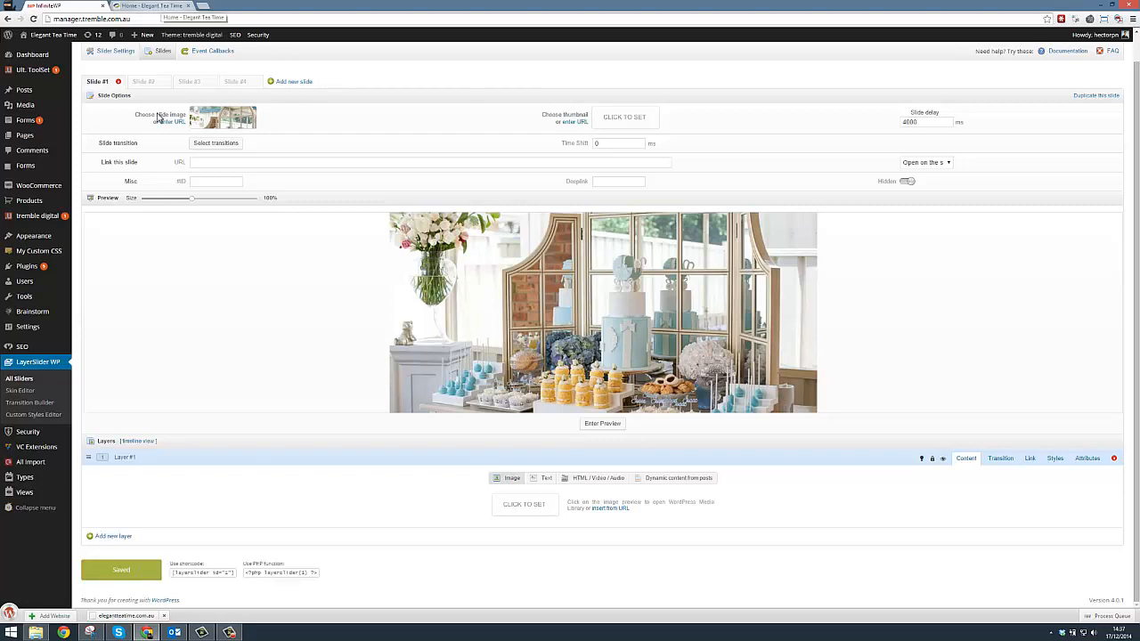
click(143, 6)
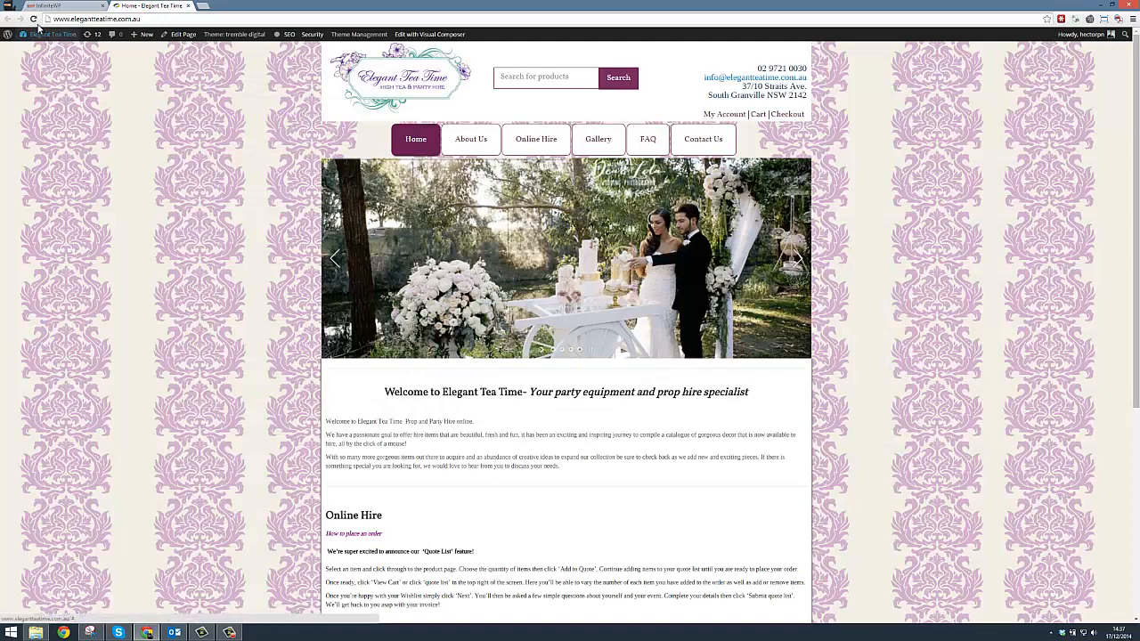
click(33, 19)
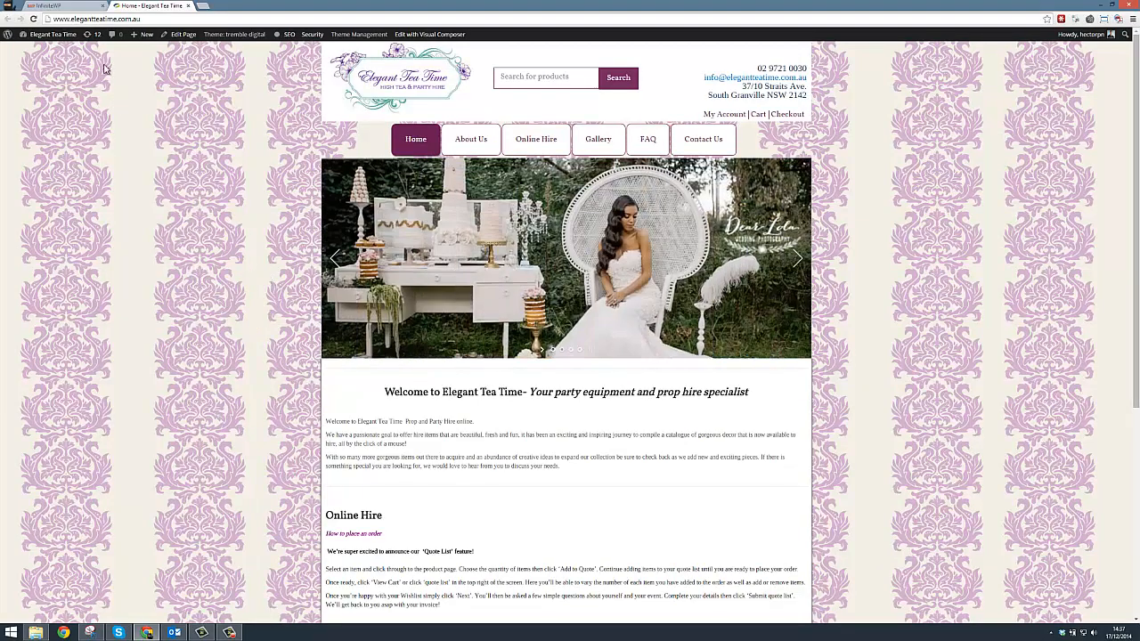
Set slide 1's image back to the media library photo of the groom and the bride seated in the peacock chair
click(61, 6)
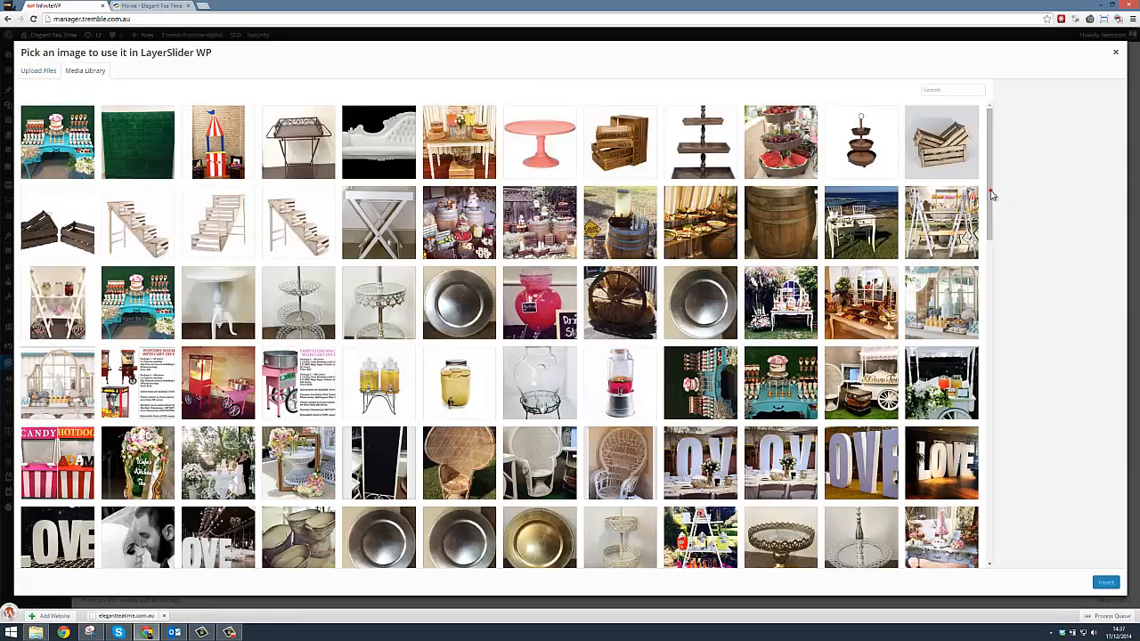
drag(991, 194, 991, 554)
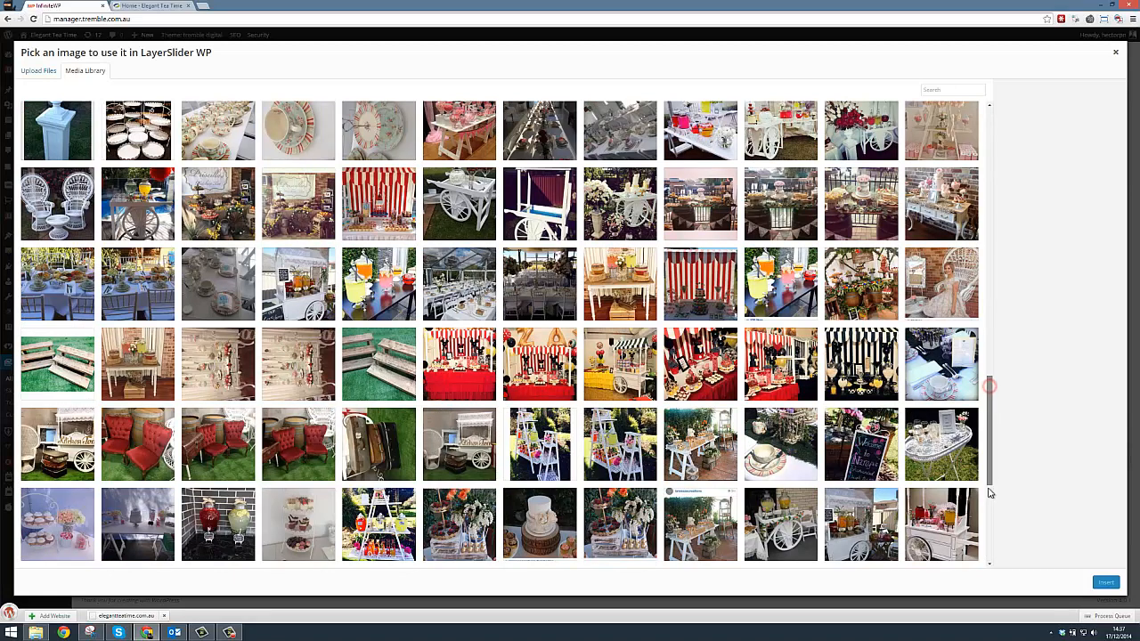
scroll(991, 553, down, 10)
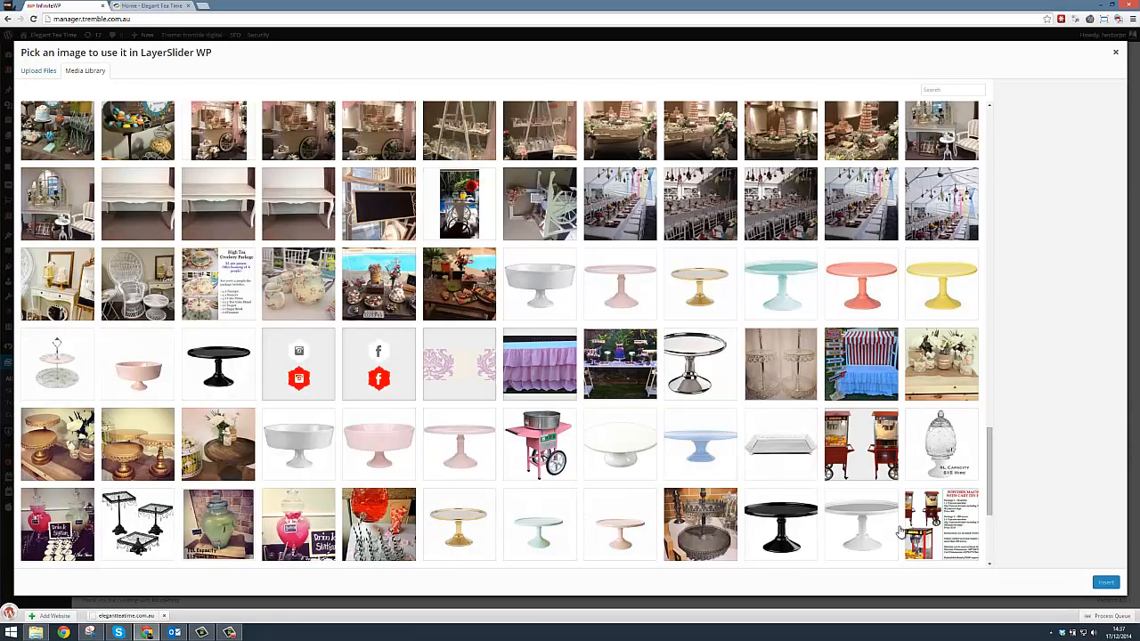
drag(988, 461, 988, 558)
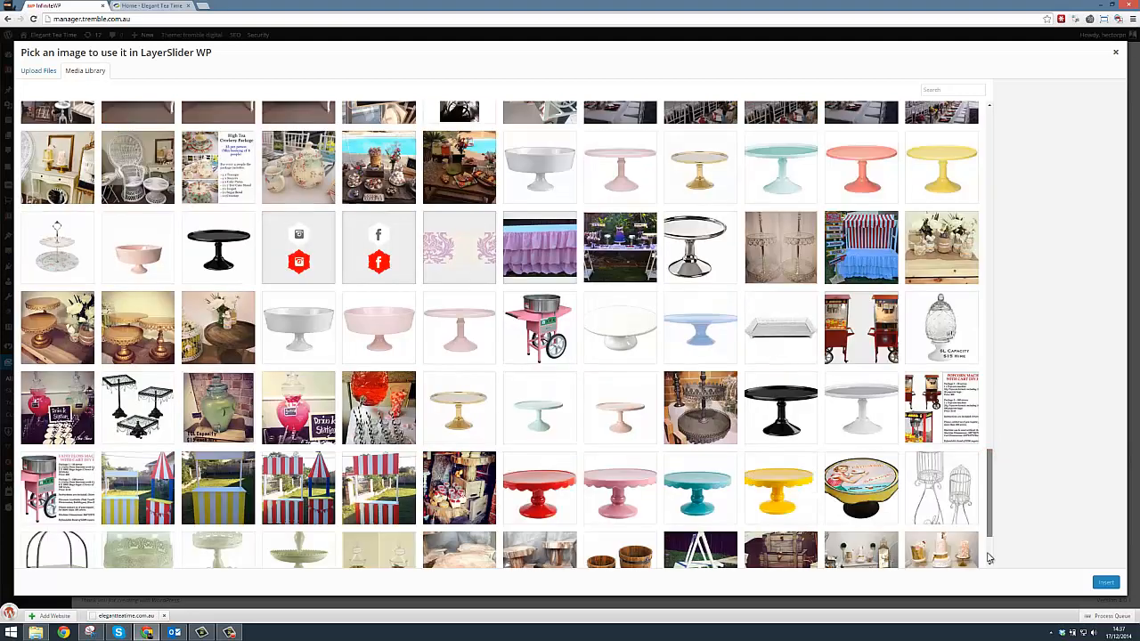
scroll(991, 560, down, 5)
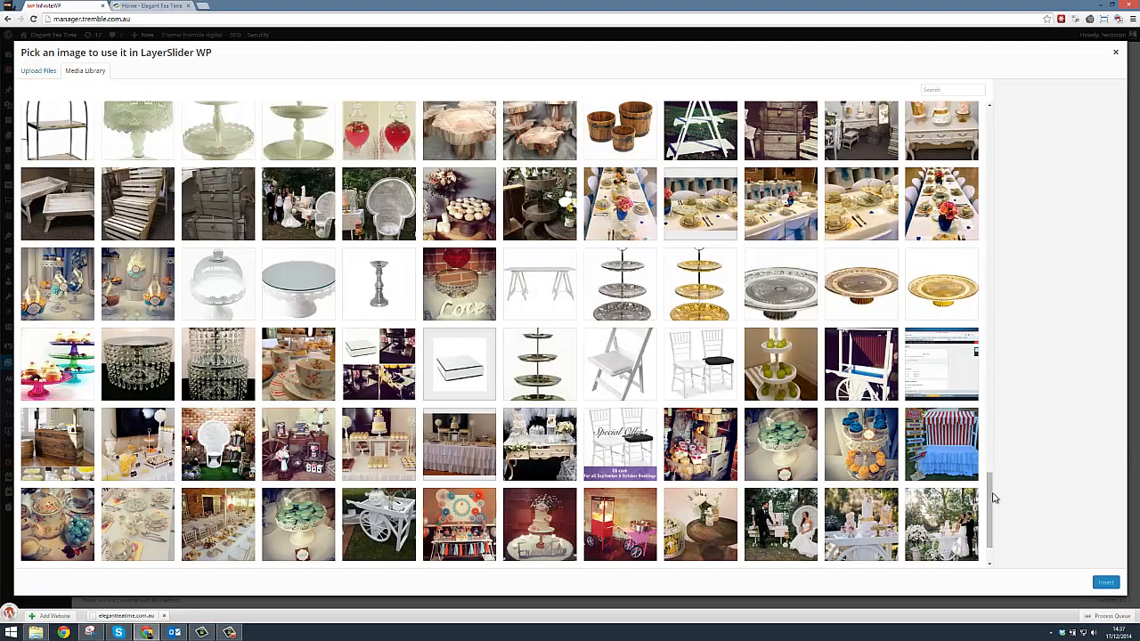
click(775, 523)
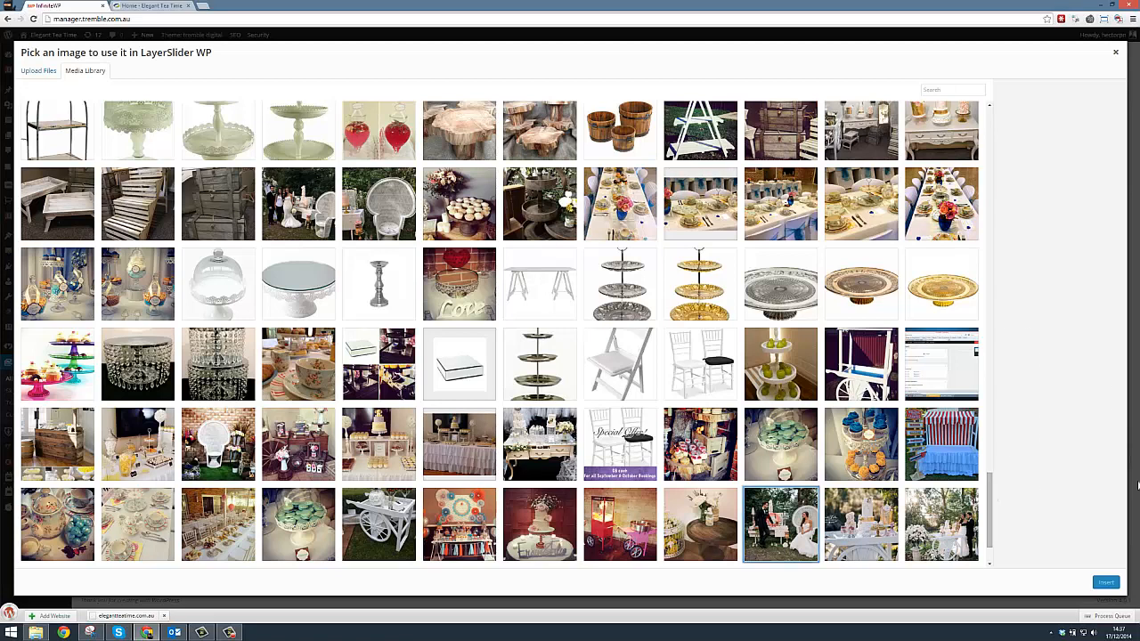
click(1105, 583)
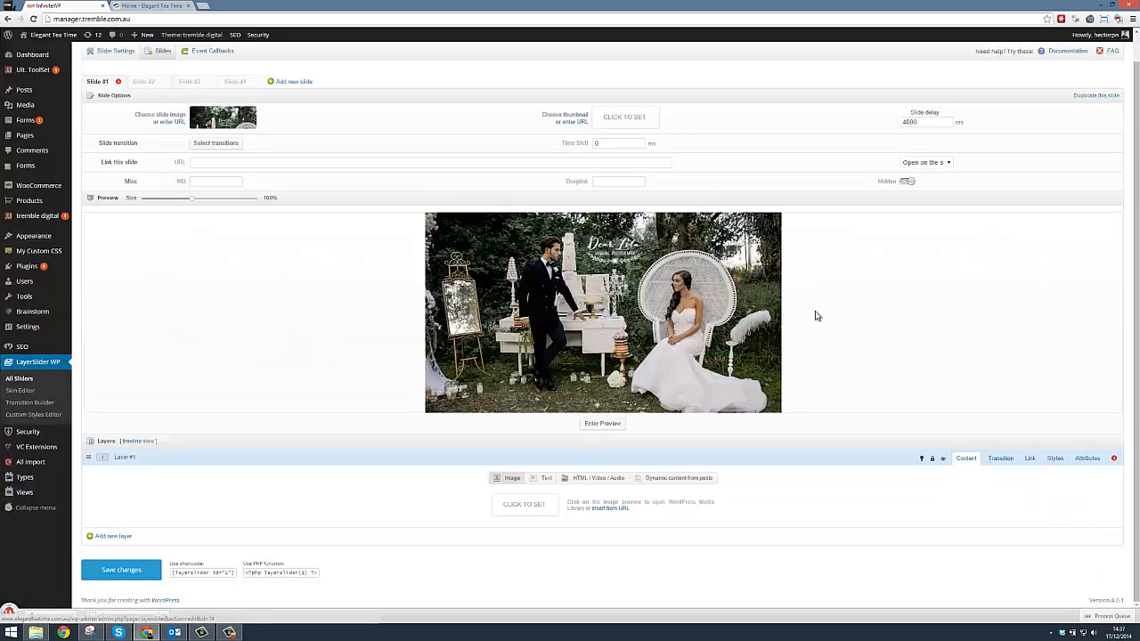
Save the slider with the bridal couple photo on slide 1 and refresh the live home page
click(126, 573)
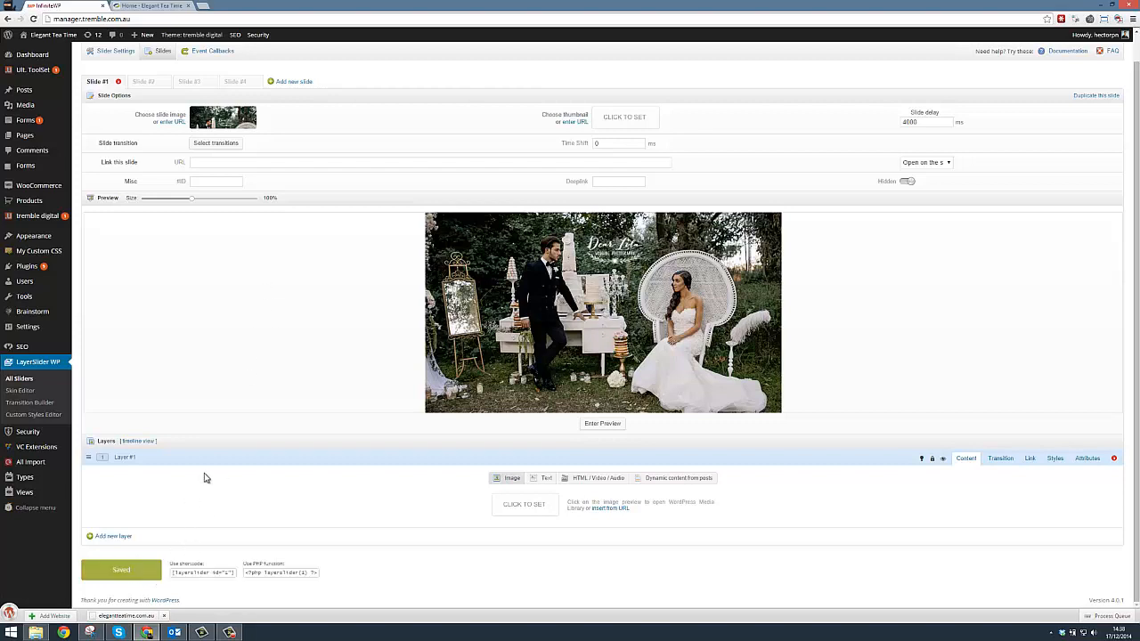
click(175, 8)
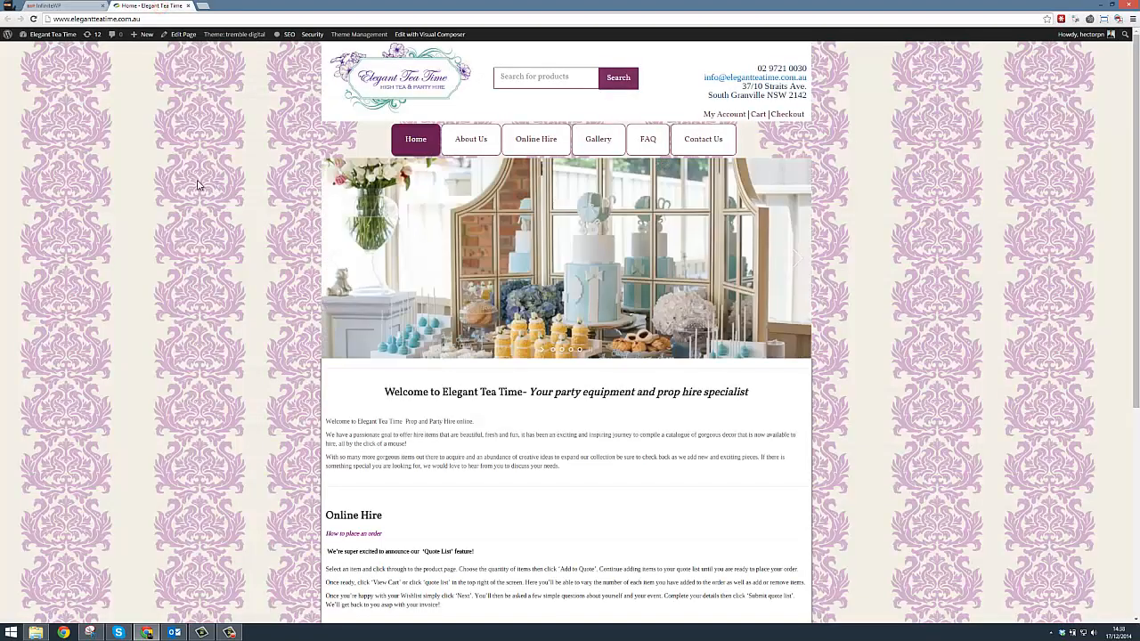
click(32, 18)
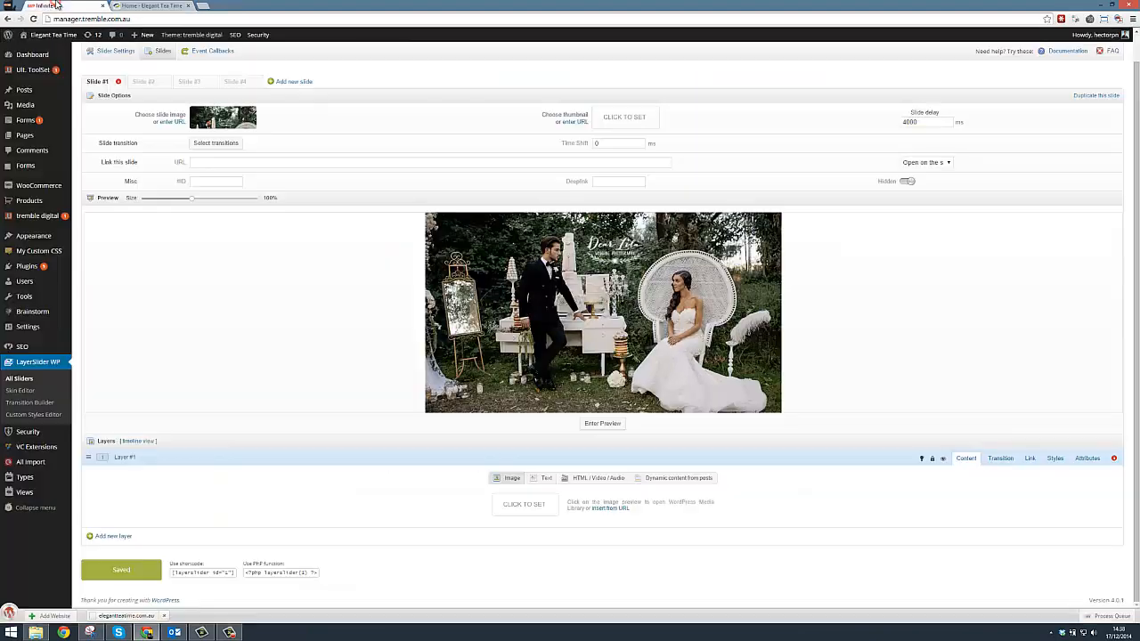
Return to the slider editor, go through the slides to slide 4, and duplicate slide 4
click(53, 6)
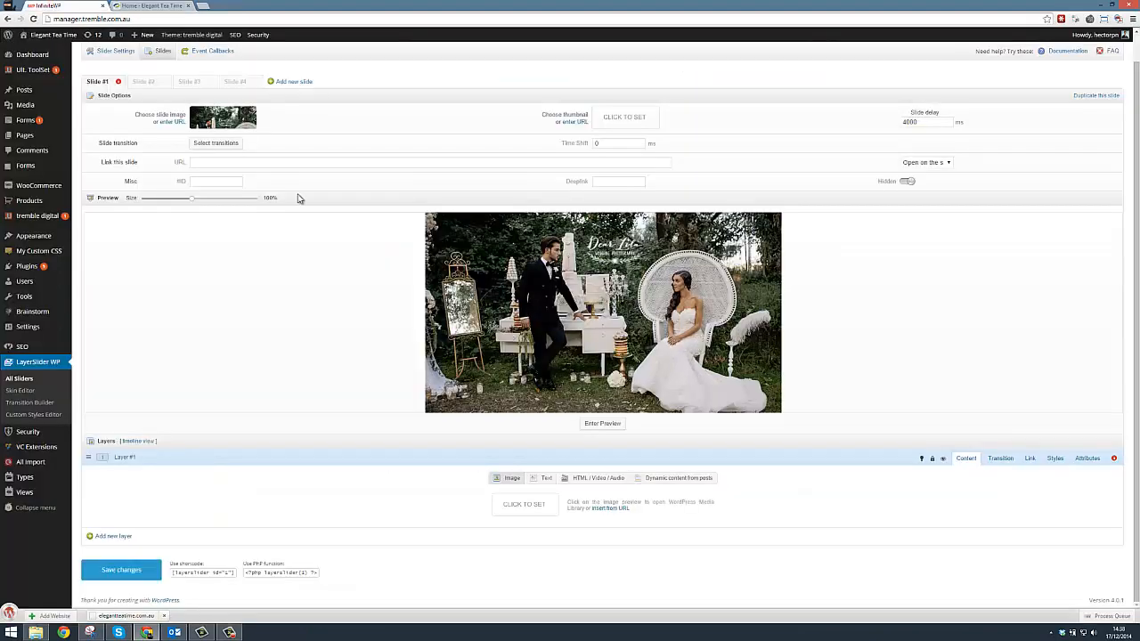
click(143, 81)
click(188, 82)
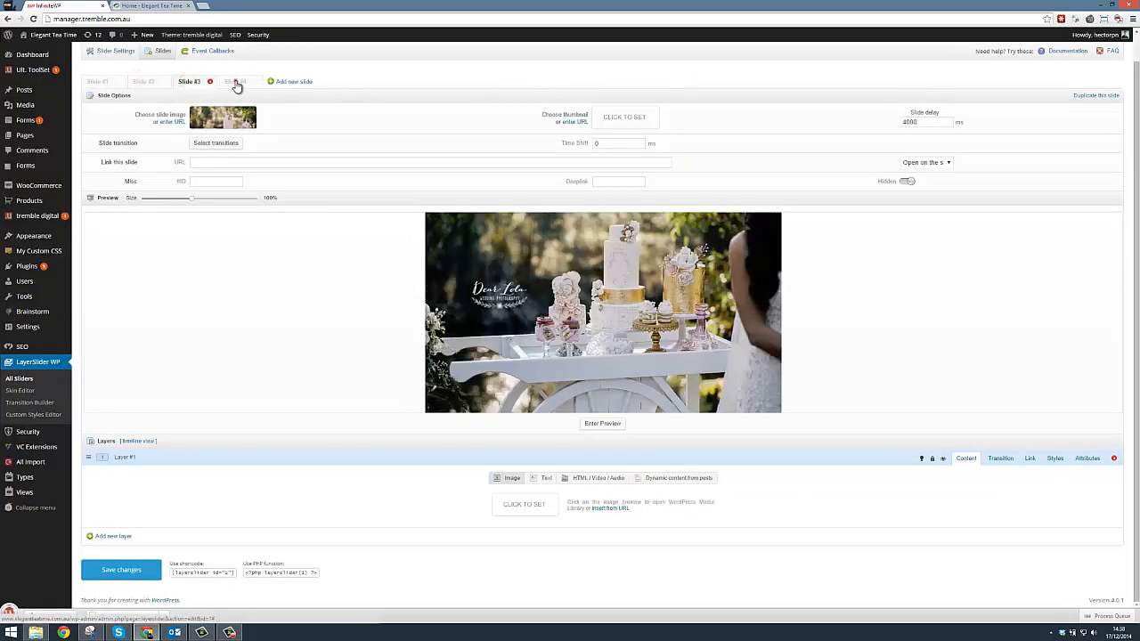
click(235, 82)
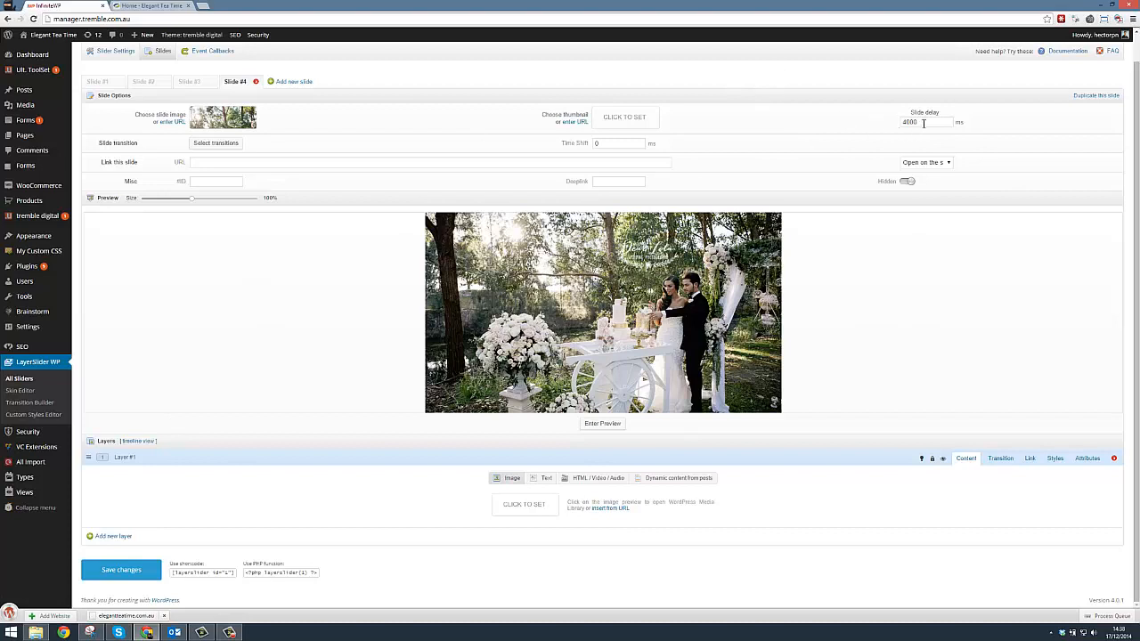
mouse_move(904, 114)
click(1088, 97)
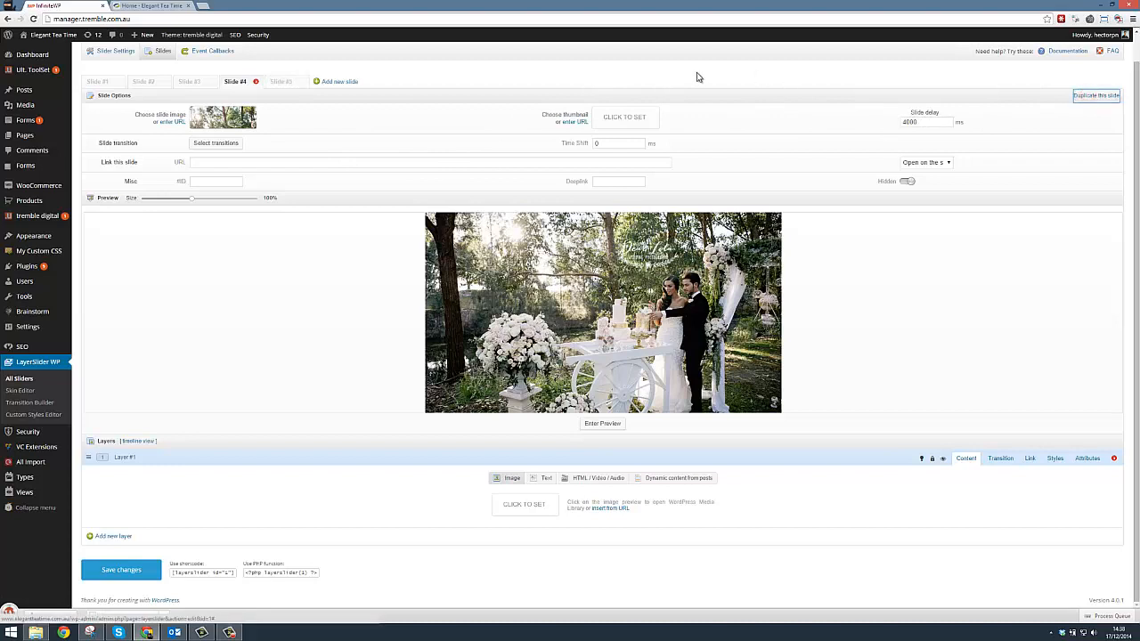
Set slide 5's image to the media library photo of the turquoise dessert table against the green backdrop
click(277, 83)
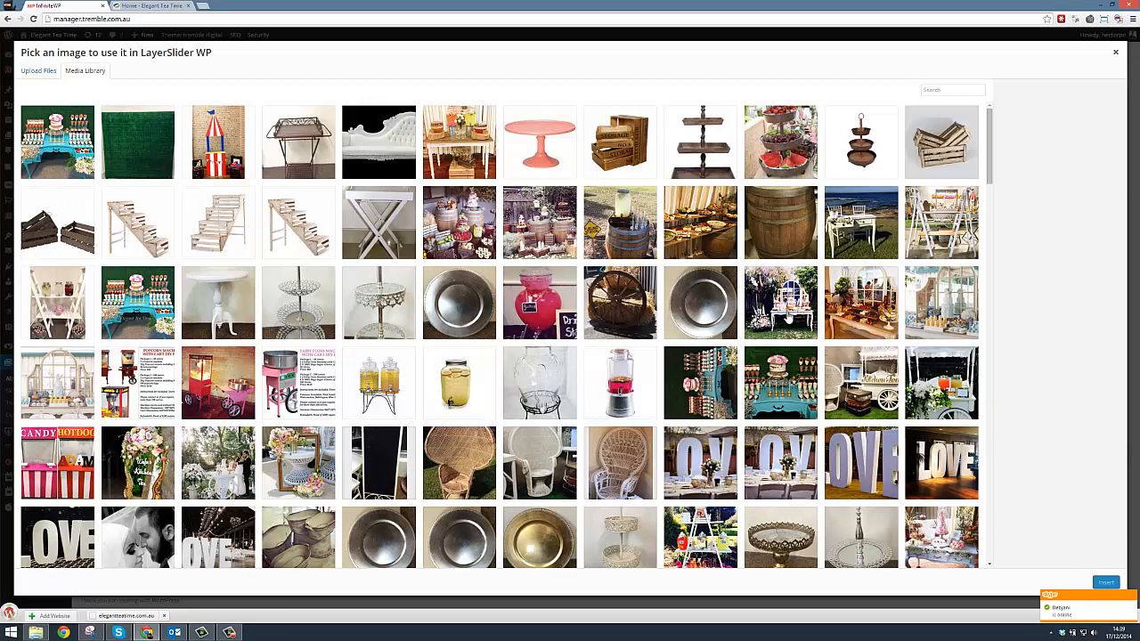
click(782, 294)
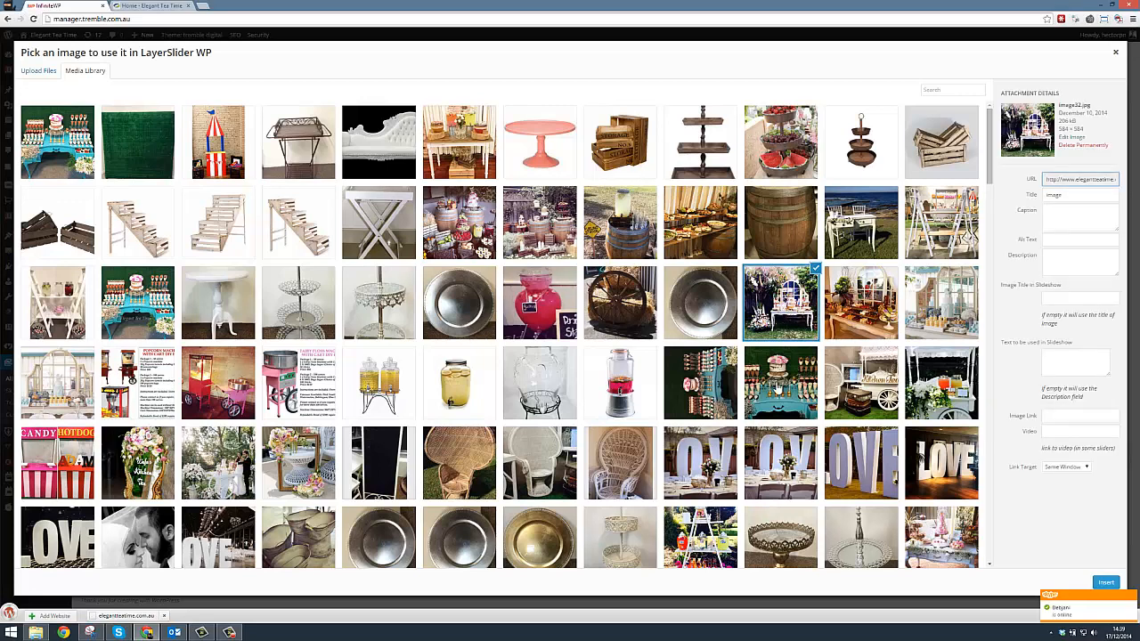
click(776, 388)
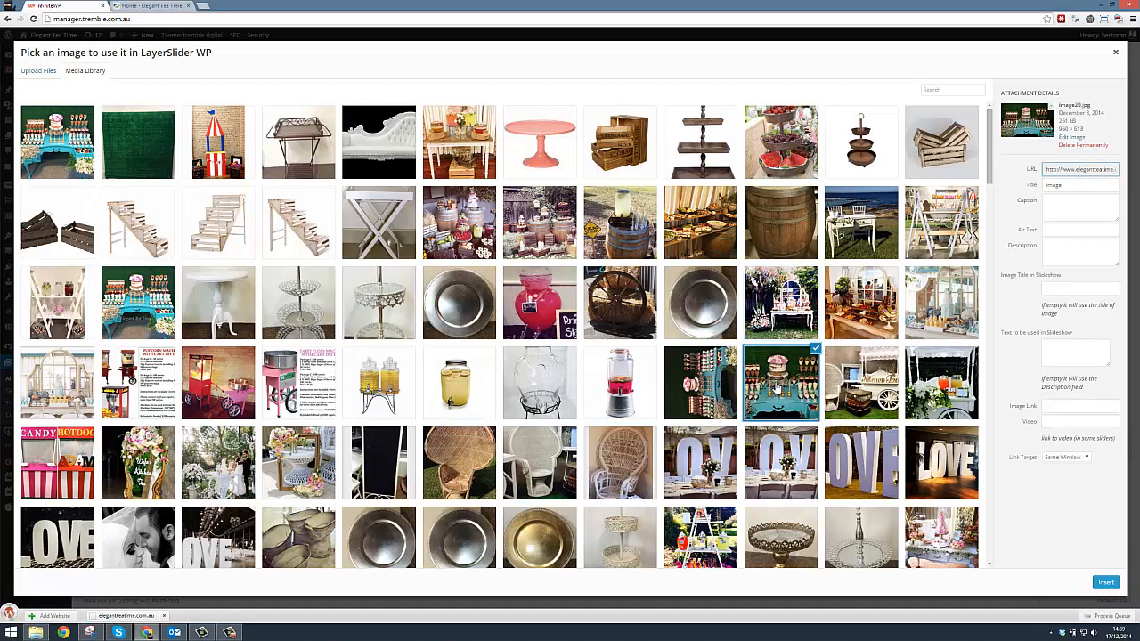
mouse_move(1116, 574)
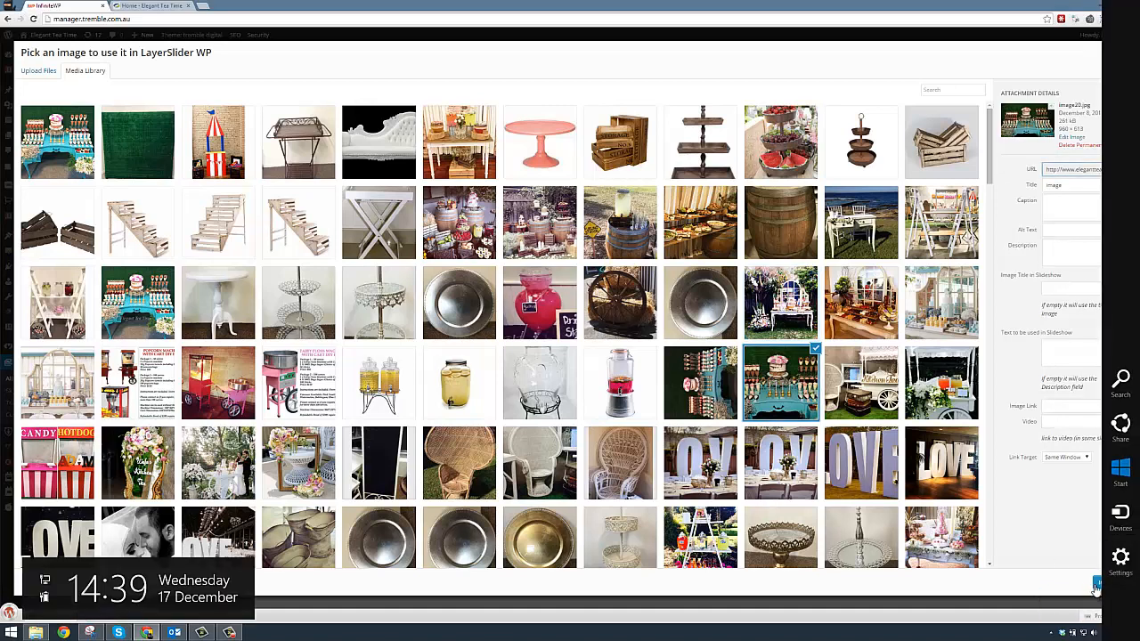
click(1096, 586)
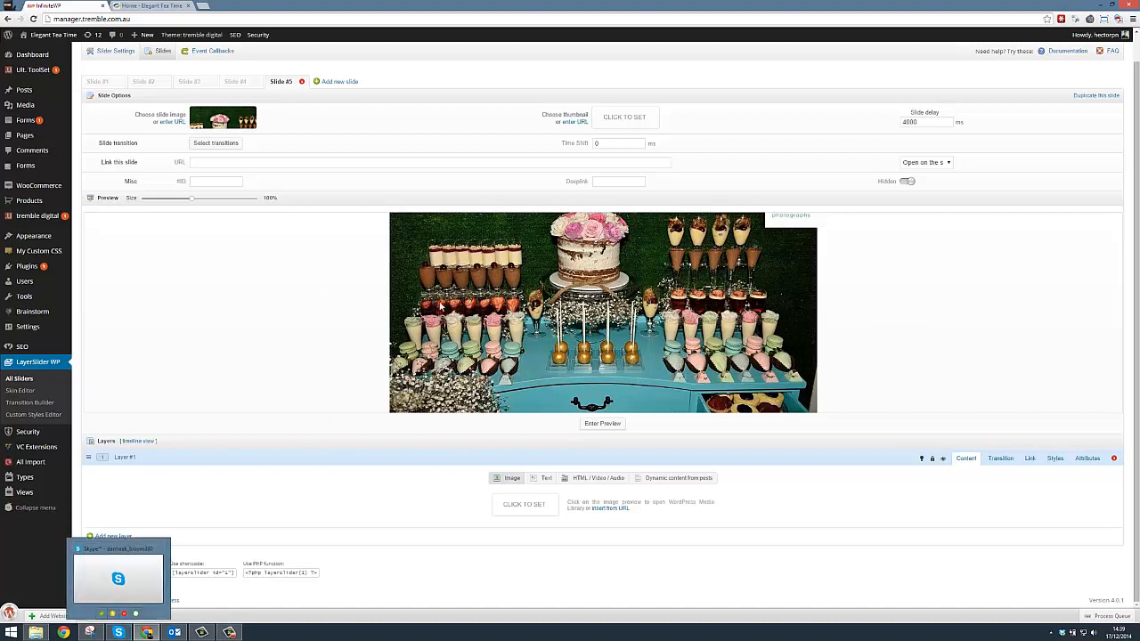
Save the slider with the dessert table photo on slide 5, reload the live home page and show its fifth slide
click(127, 569)
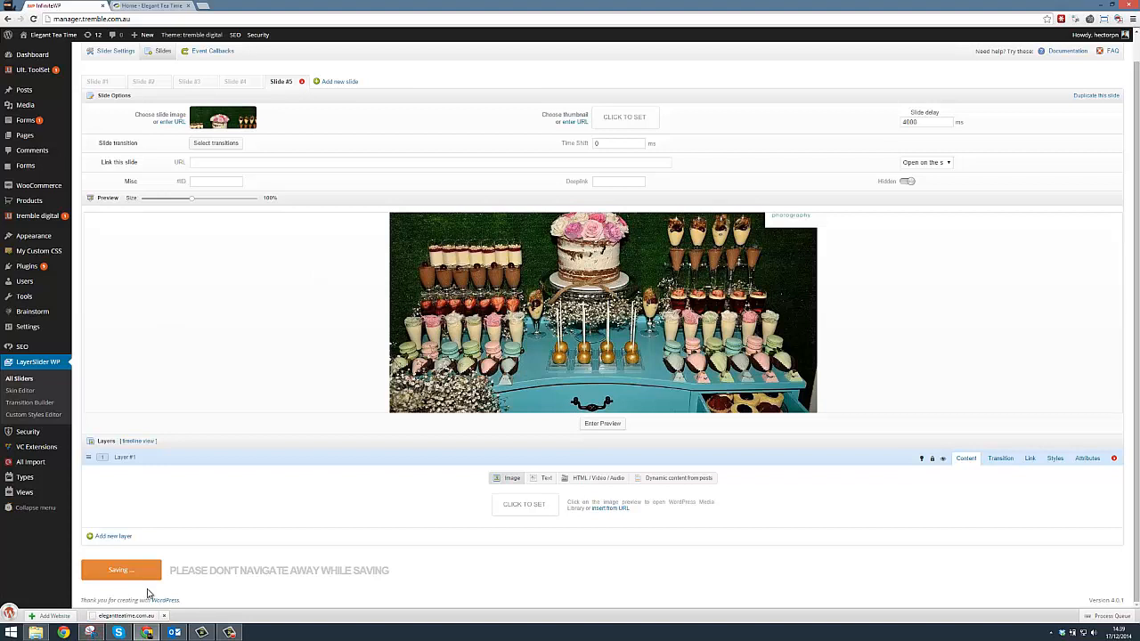
click(156, 7)
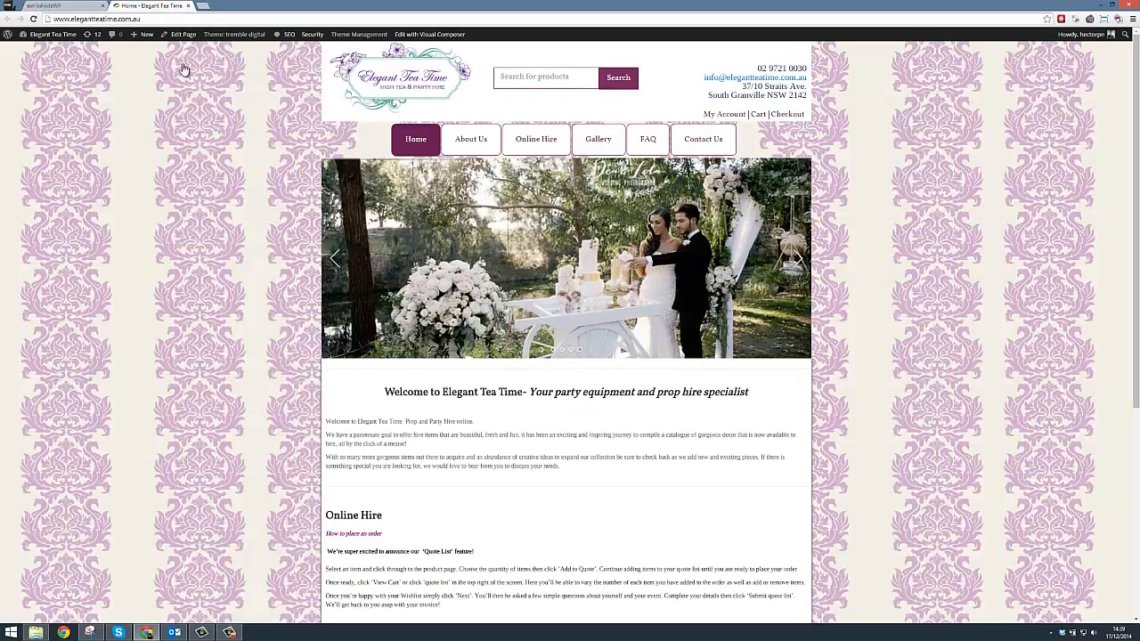
click(33, 19)
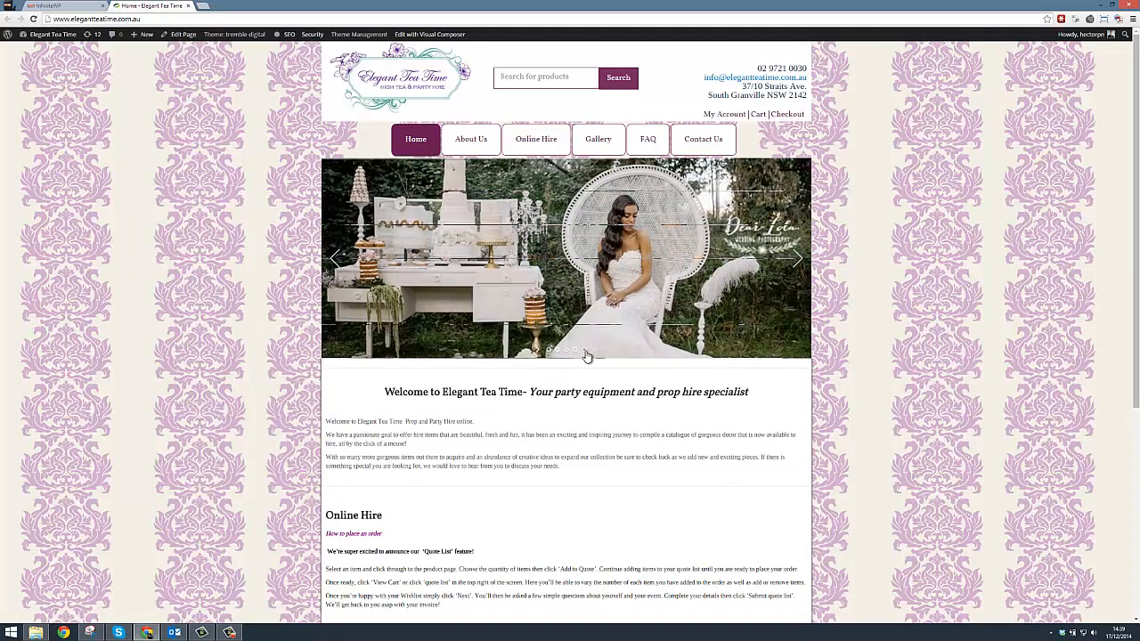
click(584, 351)
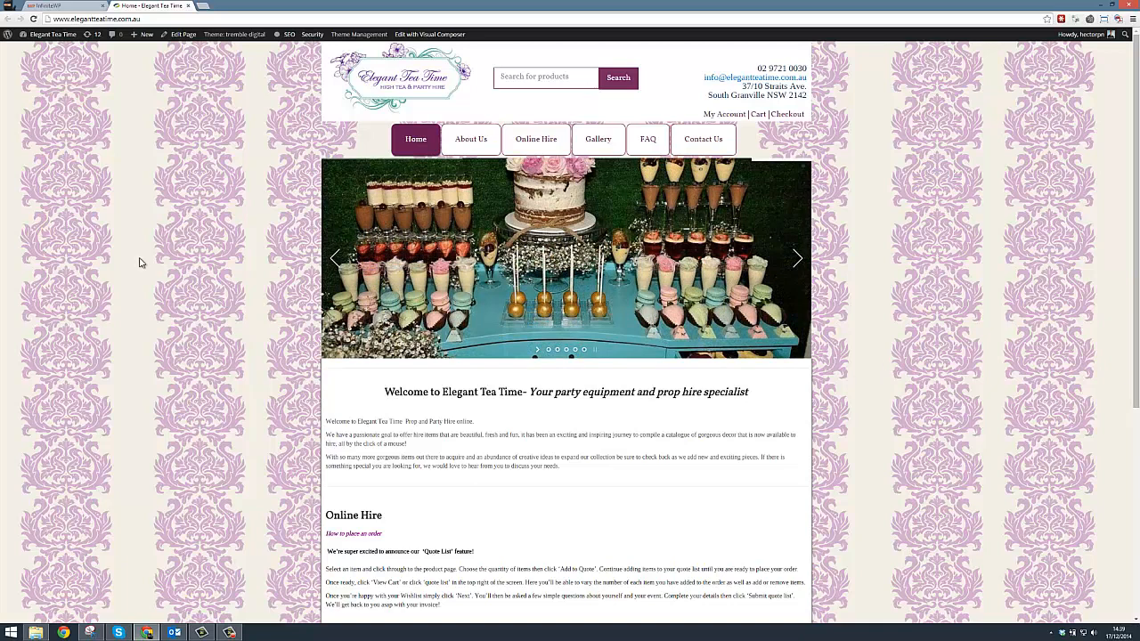
Return to the slider editor, delete slide 5 and save the slider
click(72, 7)
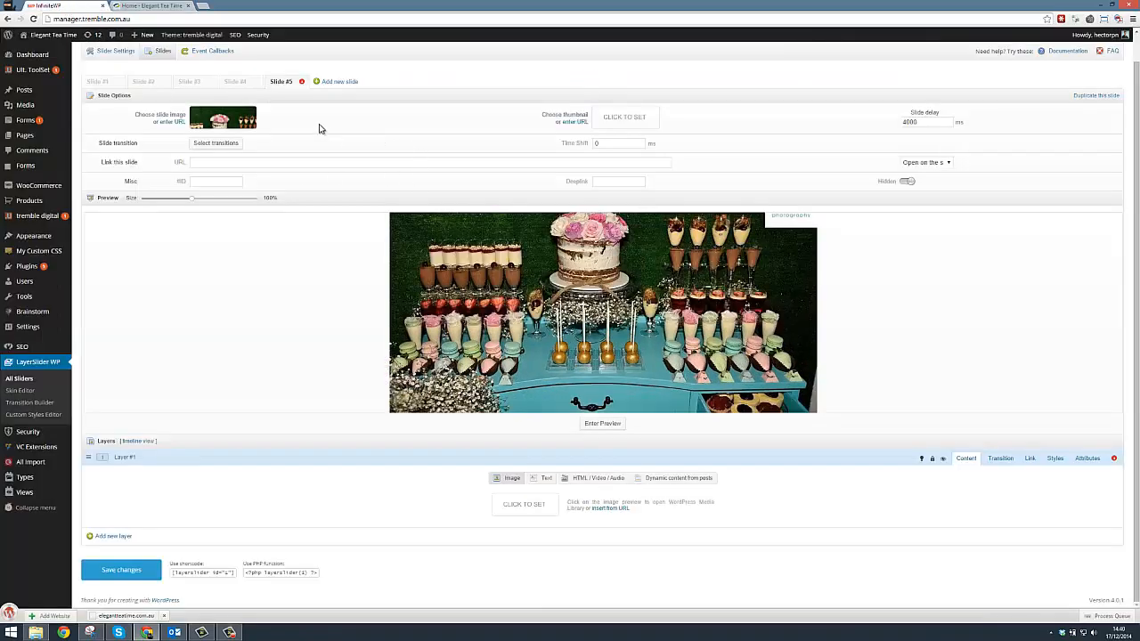
click(302, 82)
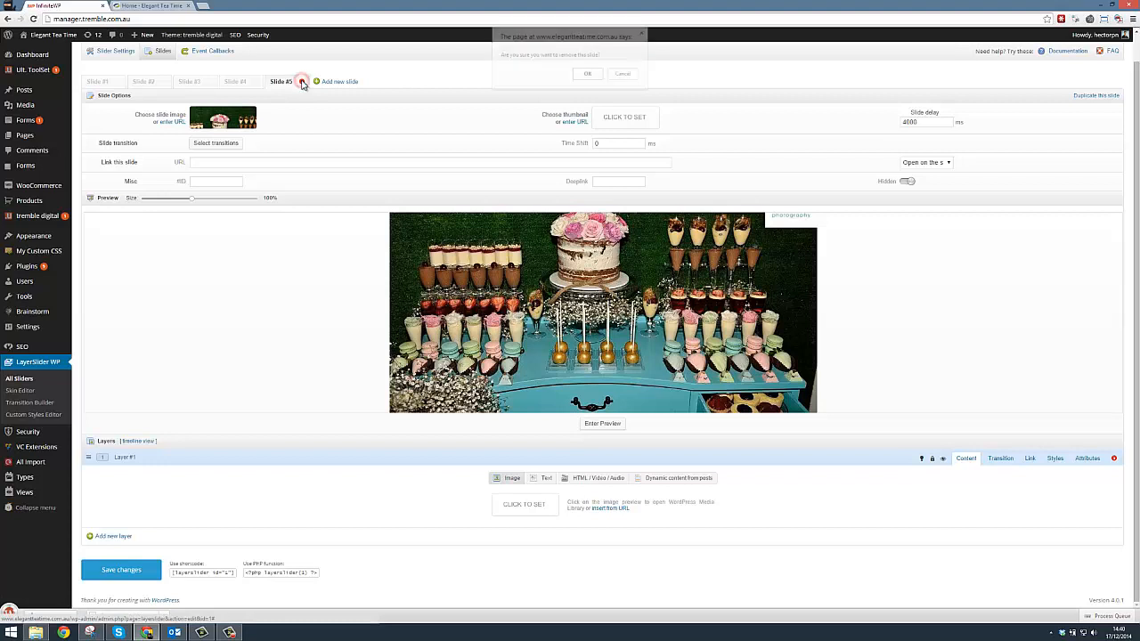
click(588, 74)
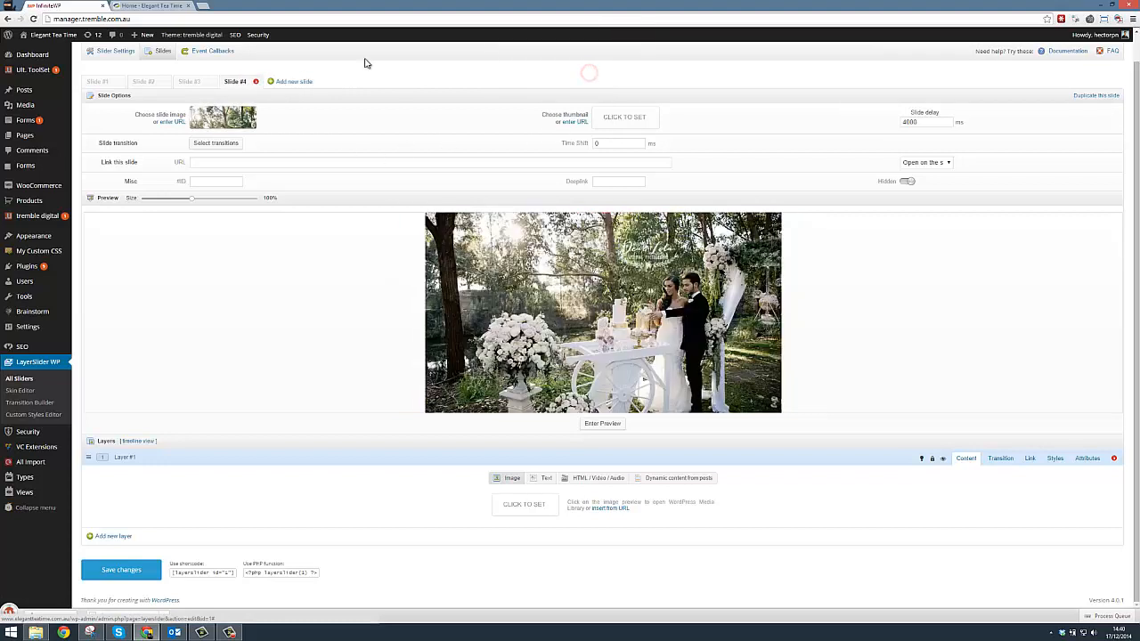
click(114, 572)
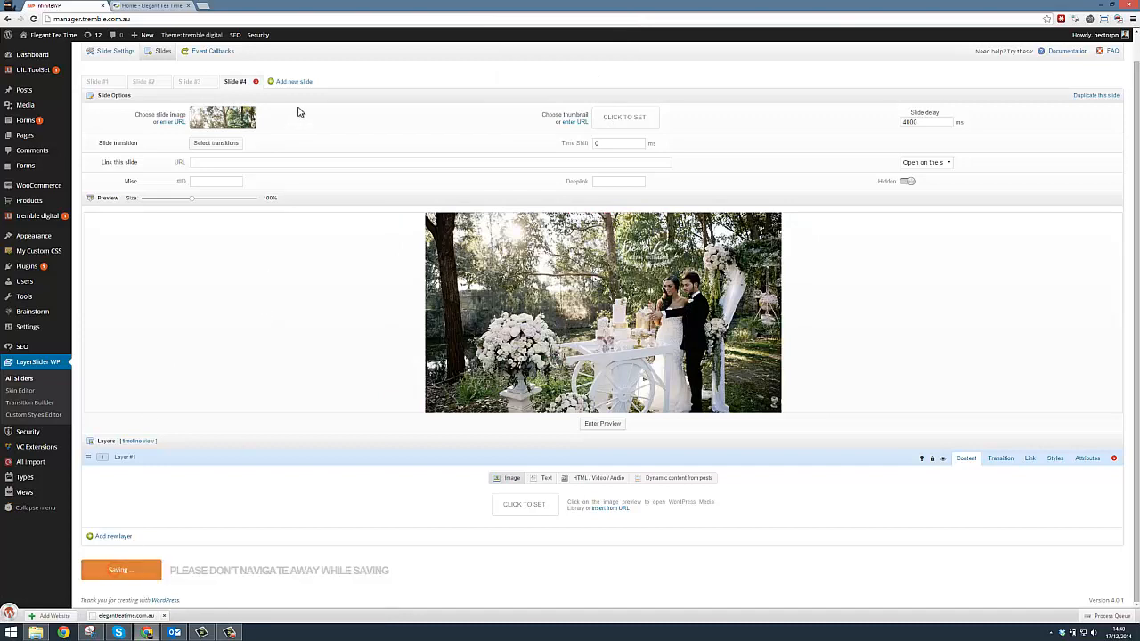
Reload the live home page and show the banner's last slide to check the removal of slide 5
click(149, 7)
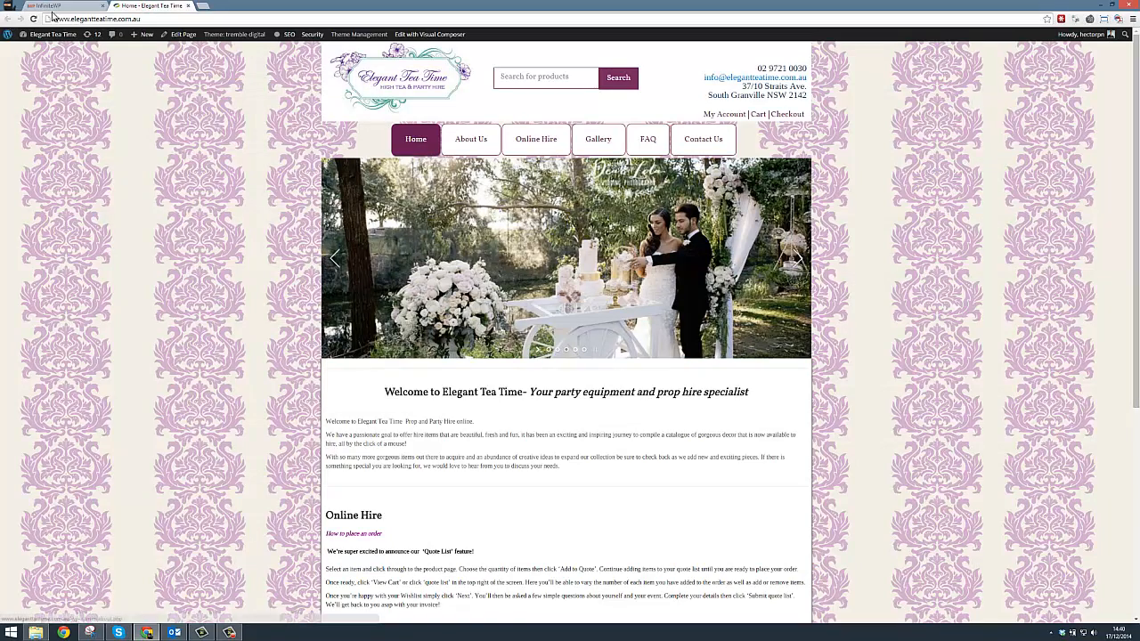
click(33, 19)
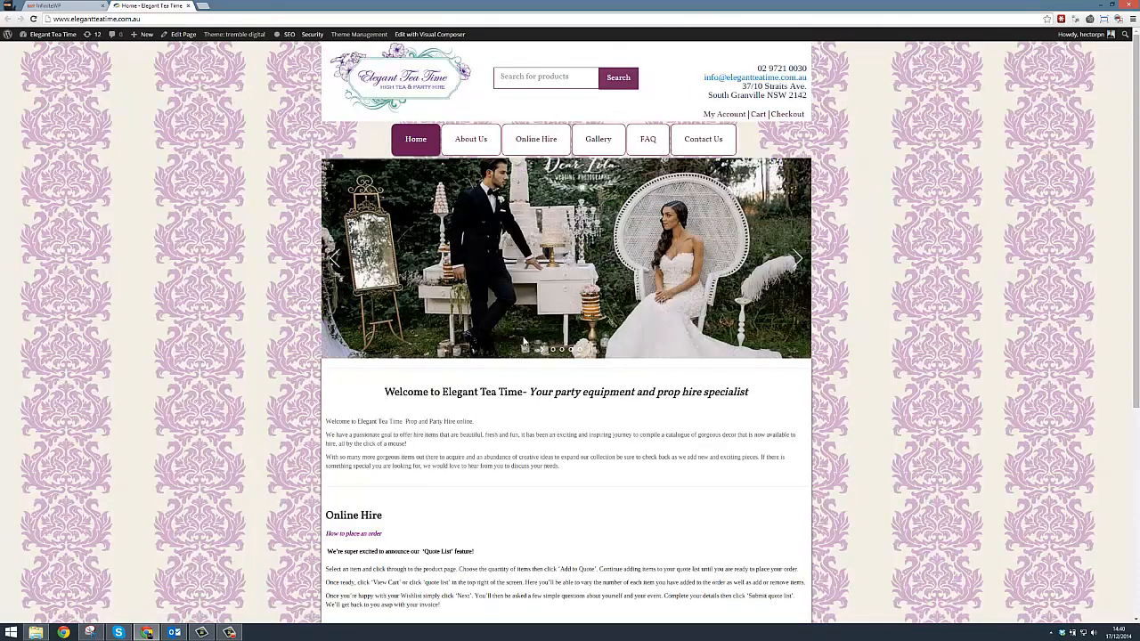
click(580, 350)
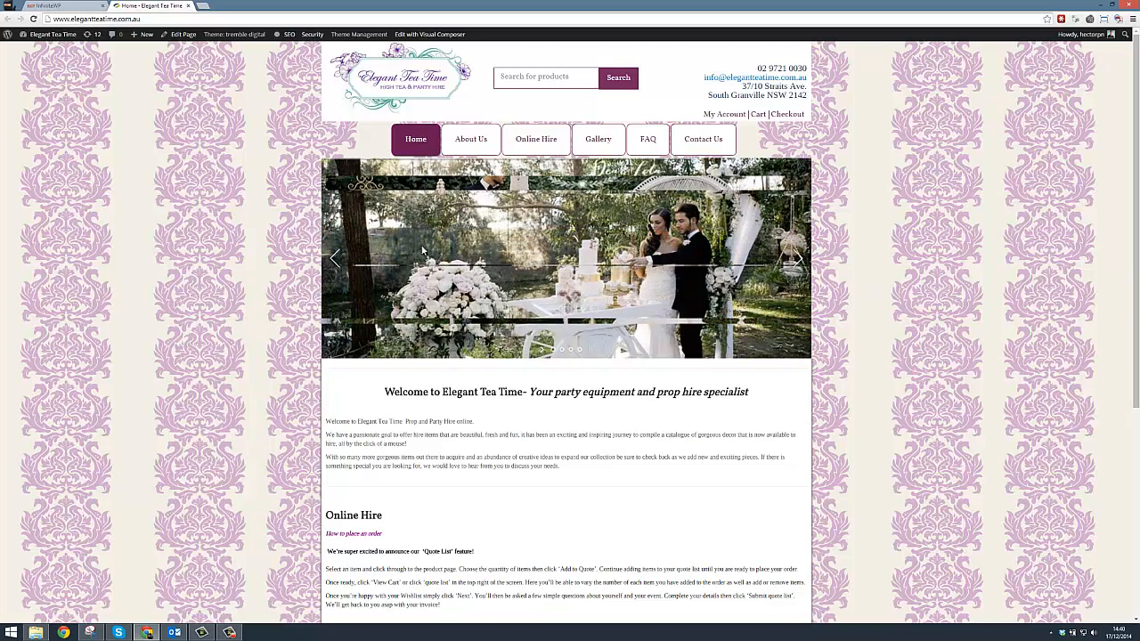